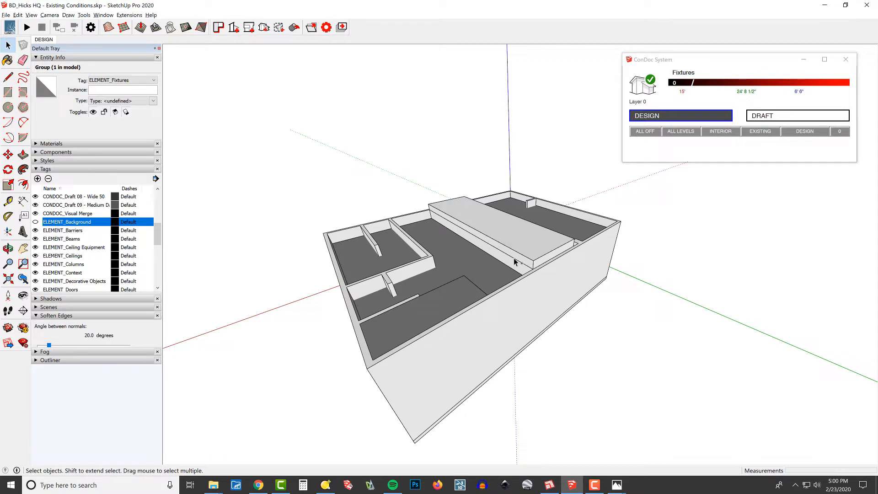
- Inspect the existing-conditions building model from outside and through its interior rooms
middle_click_drag(513, 257, 554, 233)
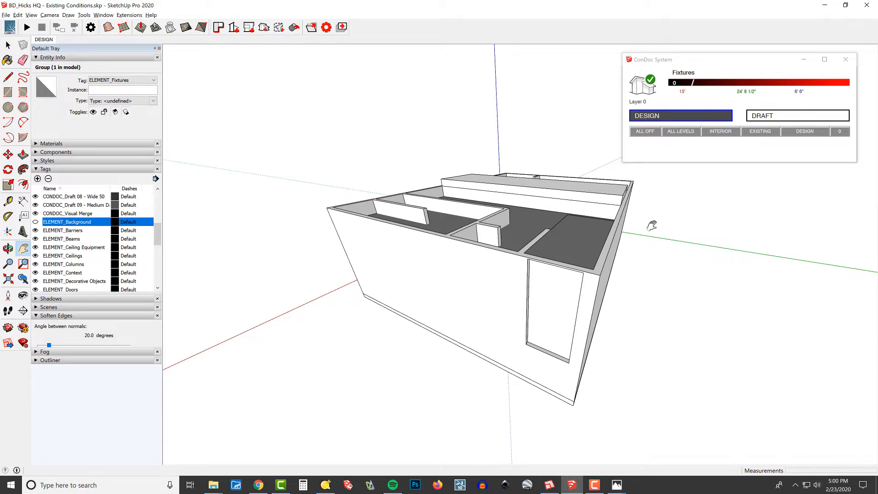
scroll(646, 227, "up", 2)
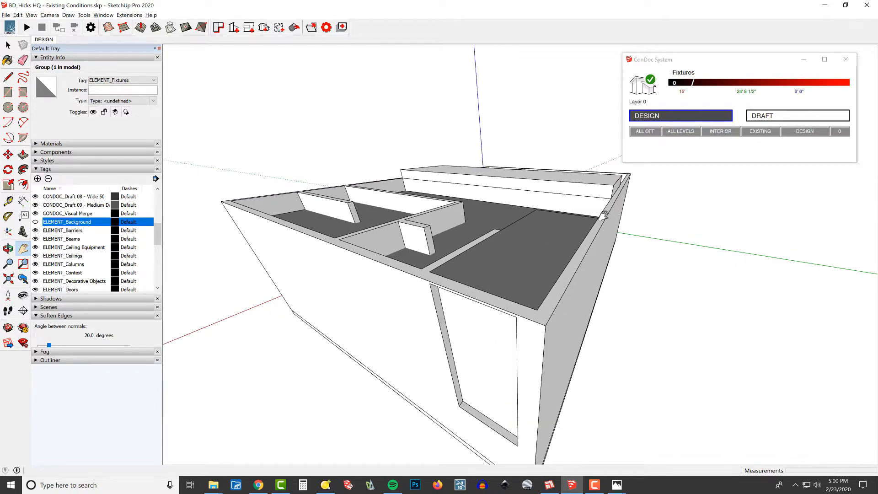
scroll(555, 190, "up", 4)
middle_click_drag(495, 194, 562, 224)
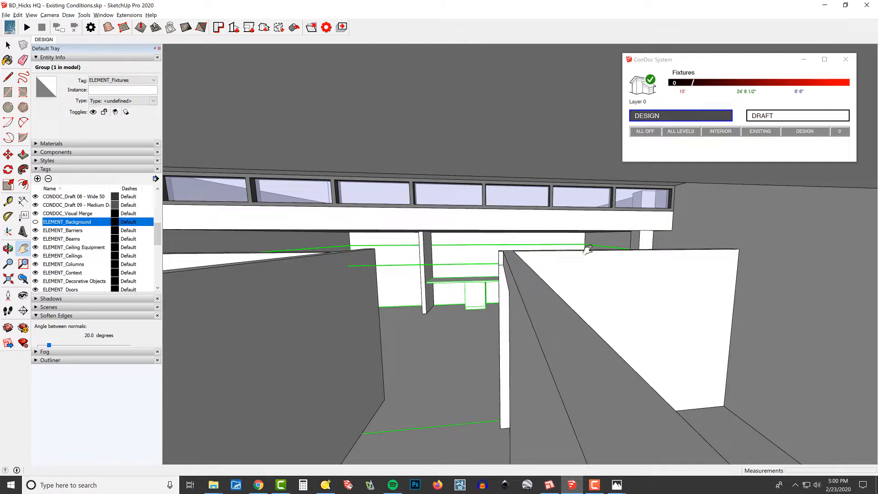
middle_click_drag(414, 245, 827, 313)
left_click_drag(827, 313, 656, 292)
key("space")
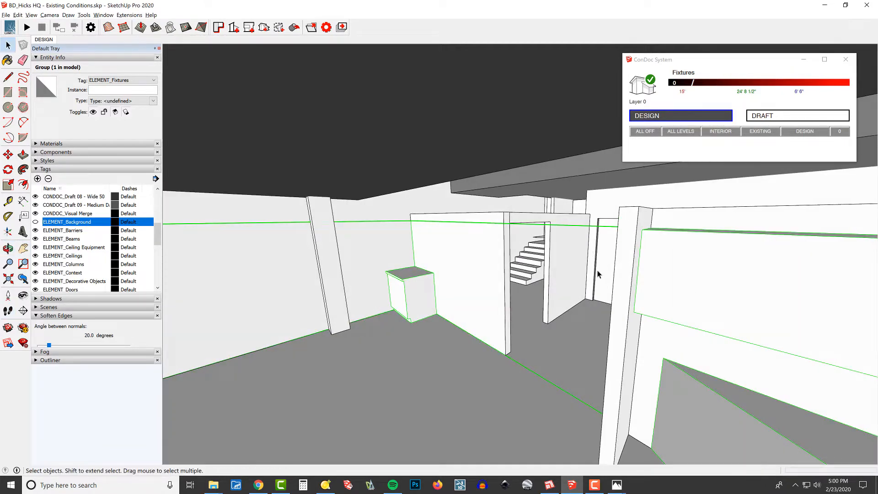
scroll(598, 270, "down", 1)
middle_click_drag(562, 214, 492, 292, "shift")
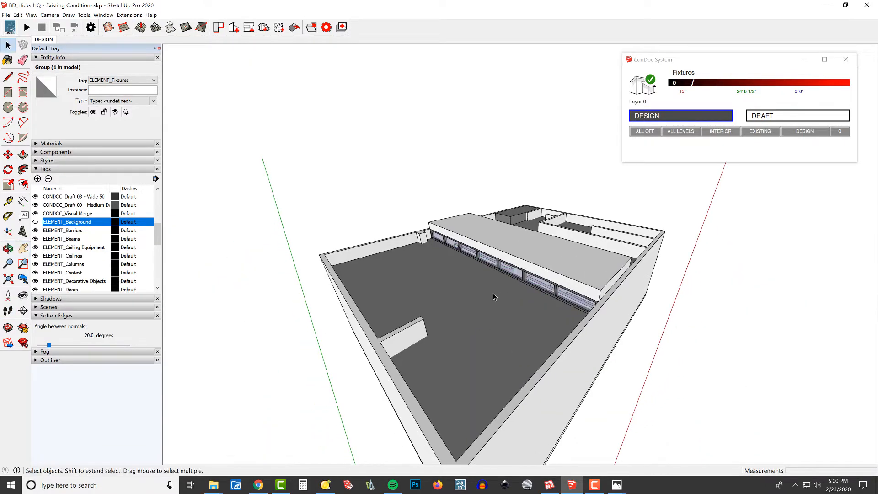
scroll(610, 248, "down", 1)
middle_click_drag(396, 267, 459, 249, "shift")
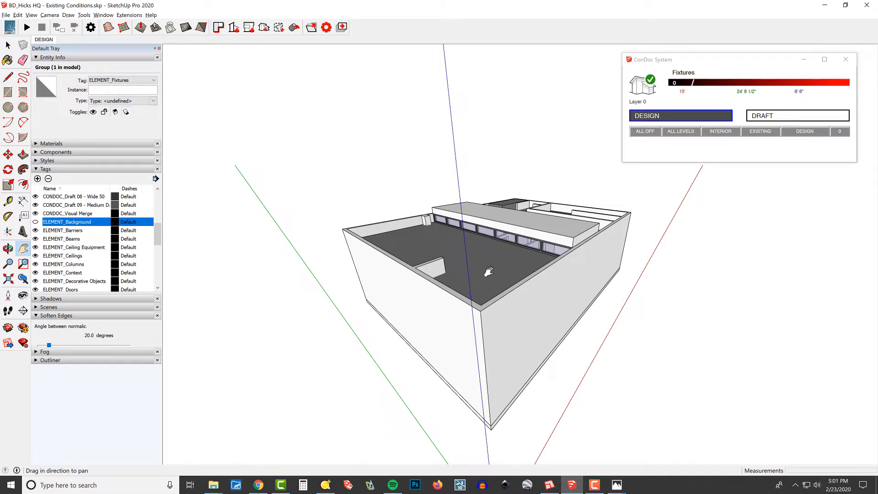
- Assign the ELEMENT_Windows tag to the group of strip windows below the raised ceiling volume
left_click(73, 315)
scroll(72, 247, "down", 4)
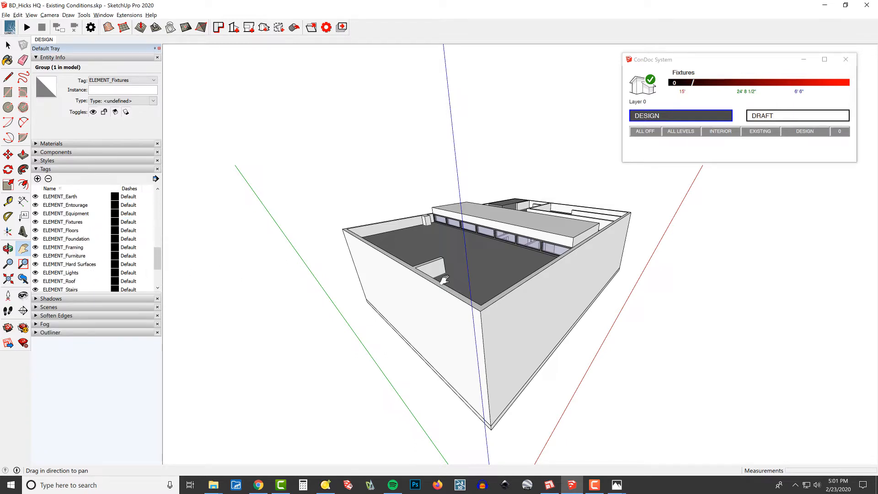
scroll(490, 250, "up", 3)
key("space")
left_click(534, 227)
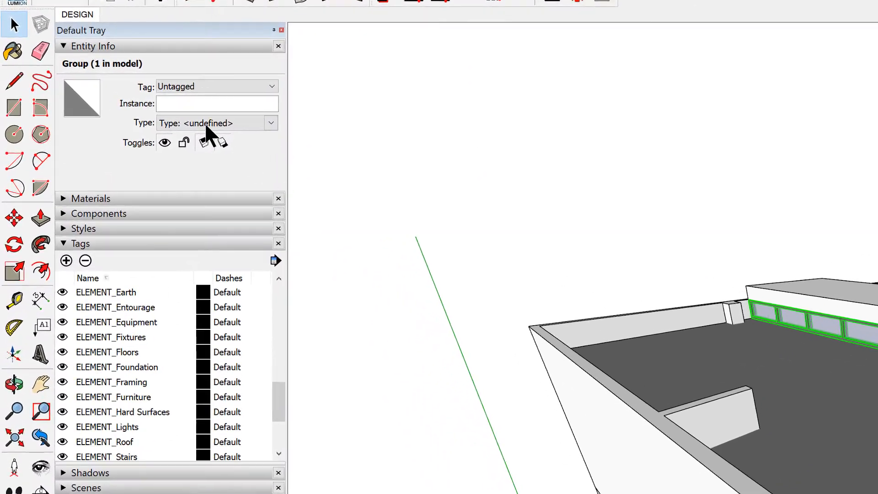
left_click(175, 84)
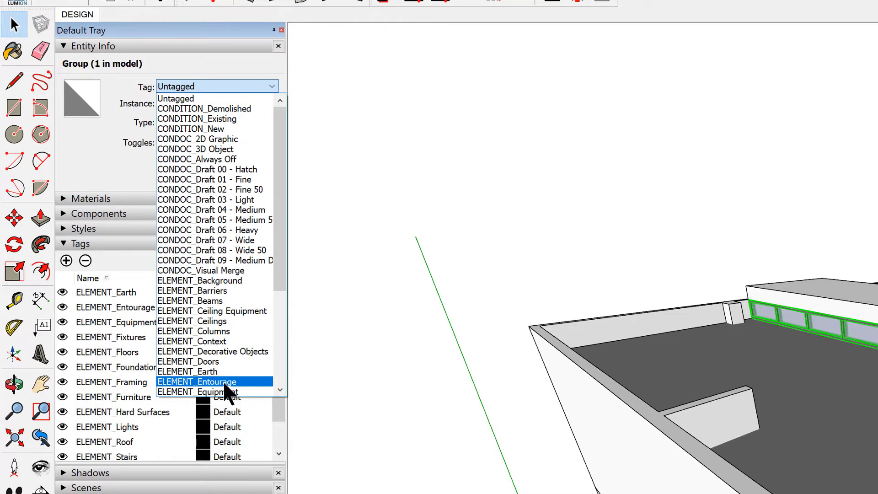
scroll(227, 381, "down", 4)
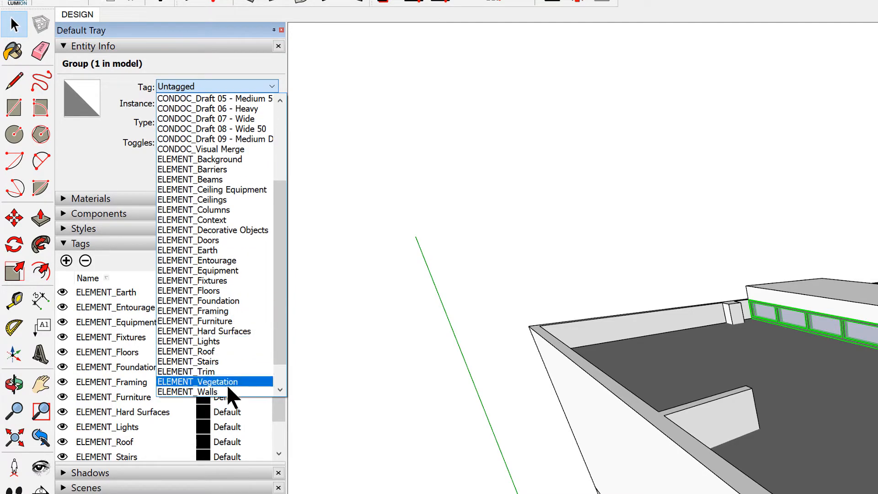
scroll(228, 395, "down", 1)
left_click(220, 372)
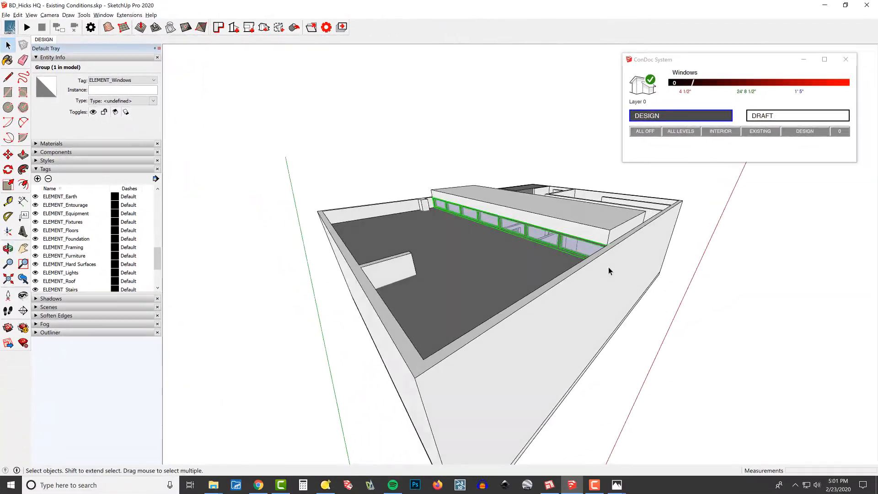
- Select the ceilings group on top of the building and examine its extent from several angles
scroll(590, 256, "up", 3)
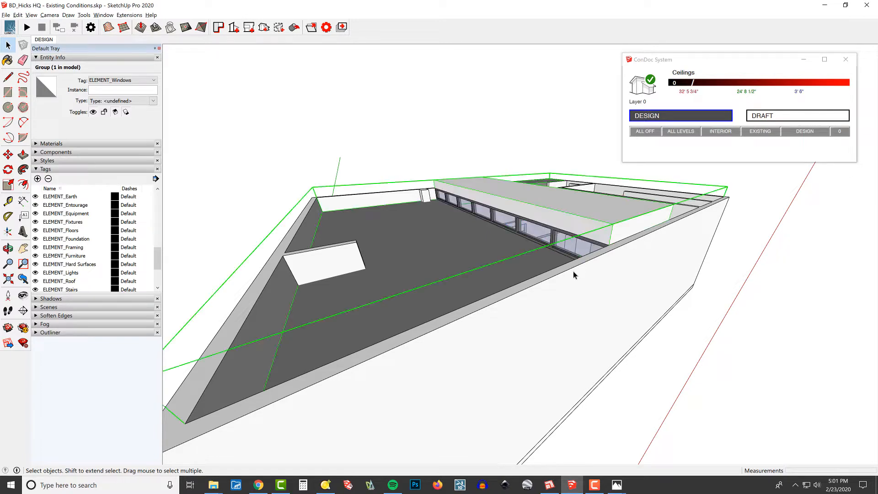
left_click(531, 239)
scroll(533, 233, "down", 2)
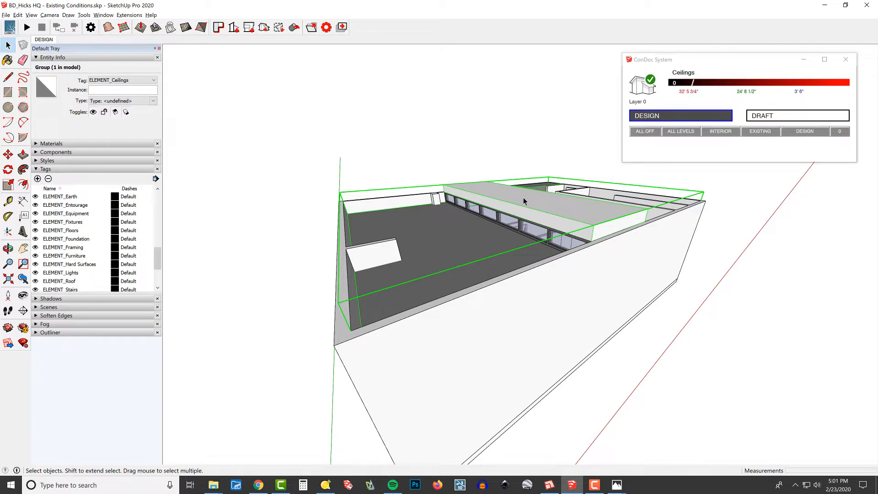
middle_click_drag(636, 264, 532, 185)
middle_click_drag(323, 257, 429, 245)
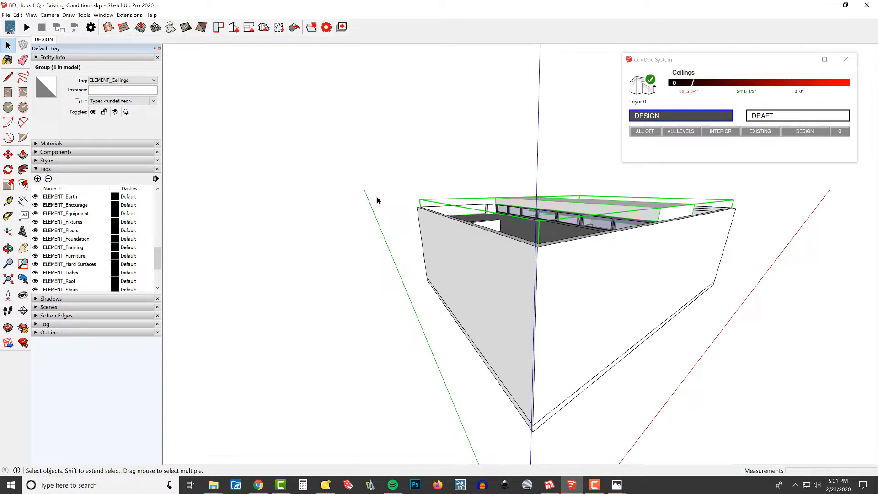
mouse_move(664, 243)
middle_mouse_down()
mouse_move(676, 248)
mouse_move(662, 243)
middle_mouse_up()
scroll(458, 246, "down", 2)
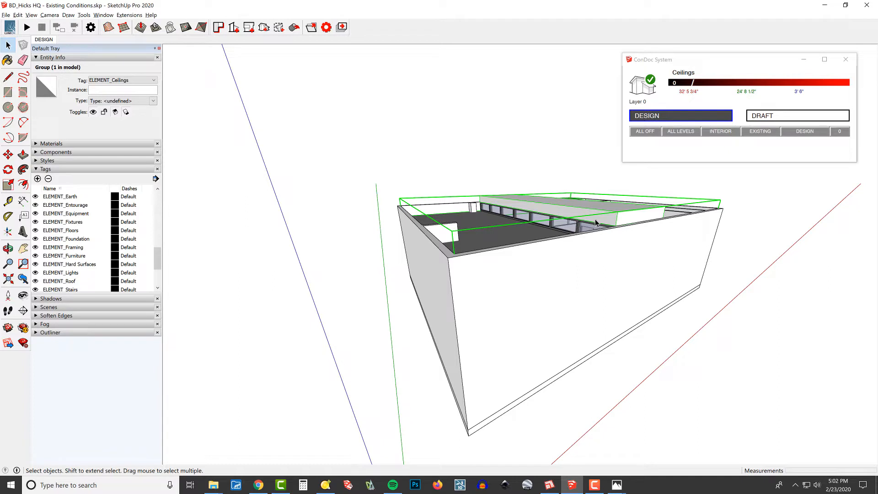
scroll(622, 209, "up", 3)
middle_click_drag(622, 210, 625, 217)
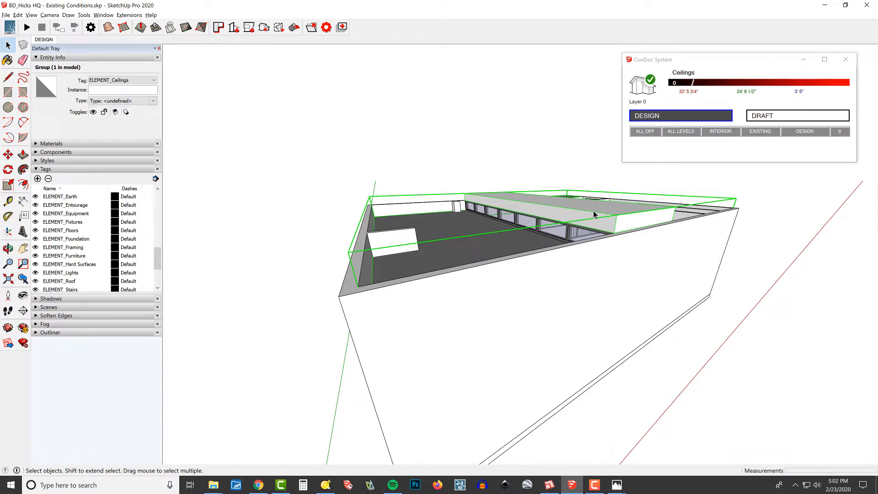
middle_click_drag(645, 218, 636, 236)
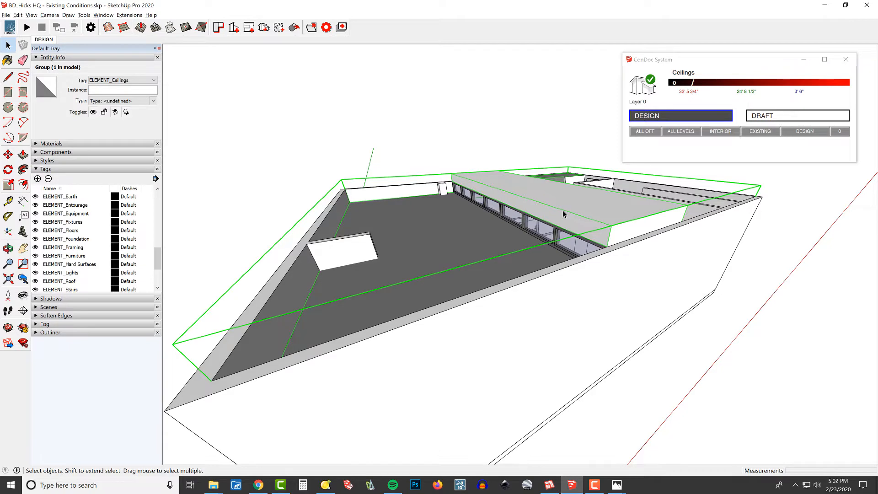
- Group all loose geometry inside the ceilings group and assign the CONDITION_Existing tag to the nested group
double_click(627, 276)
key("alt+h")
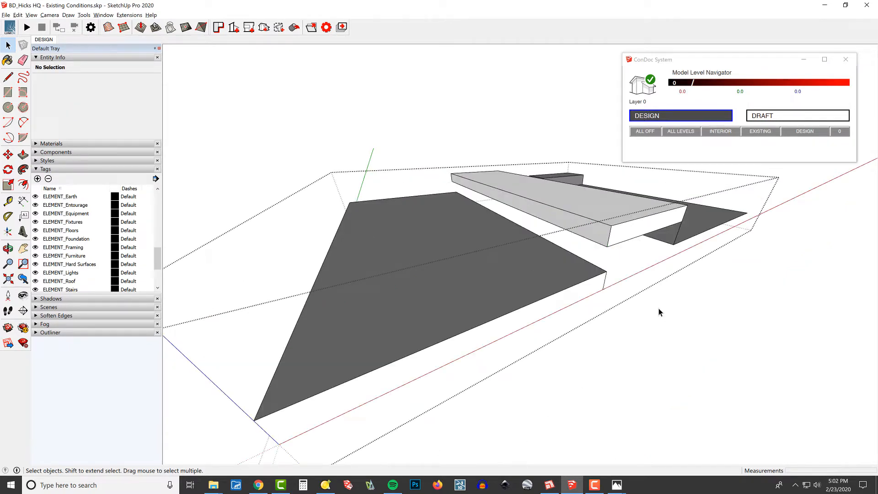
key("ctrl+a")
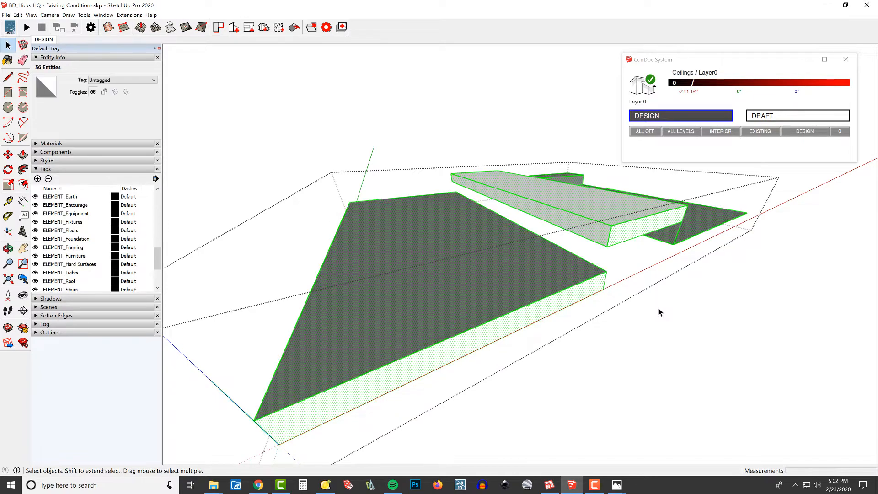
key("g")
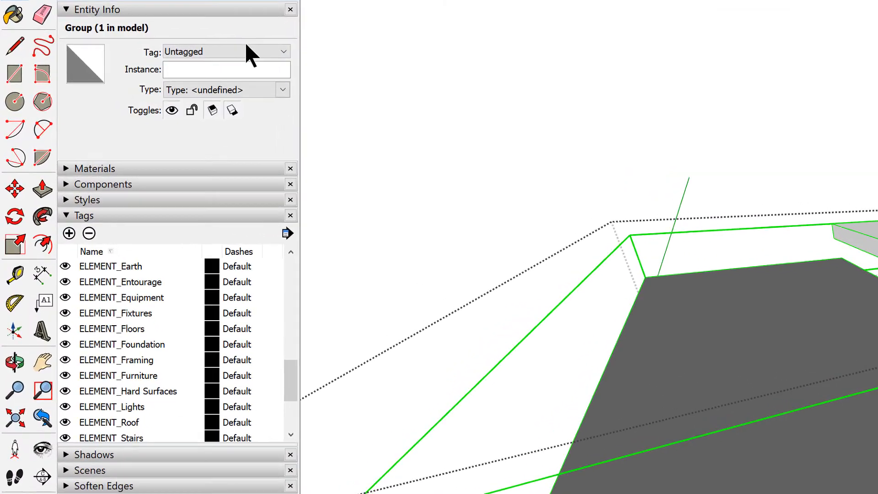
left_click(246, 45)
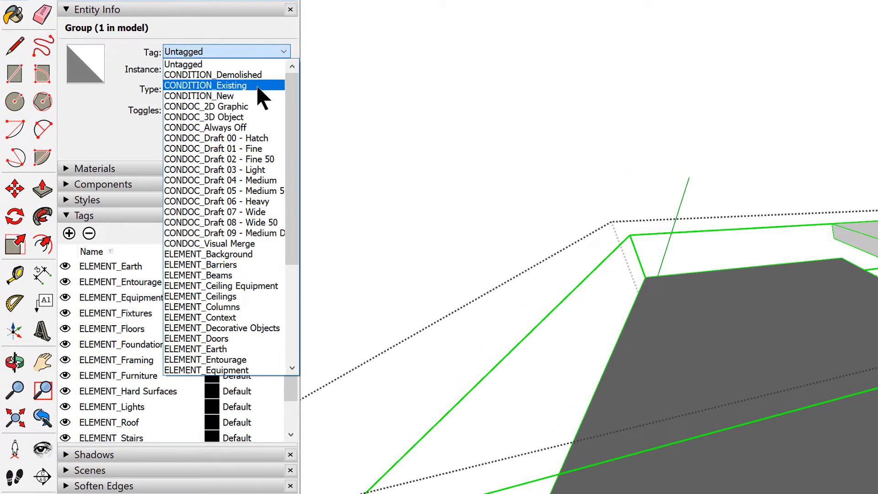
left_click(257, 86)
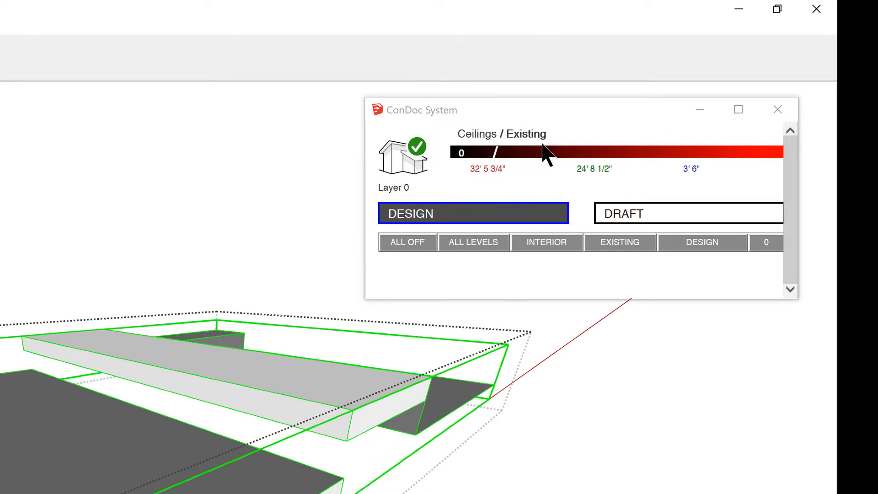
middle_click_drag(484, 349, 167, 426)
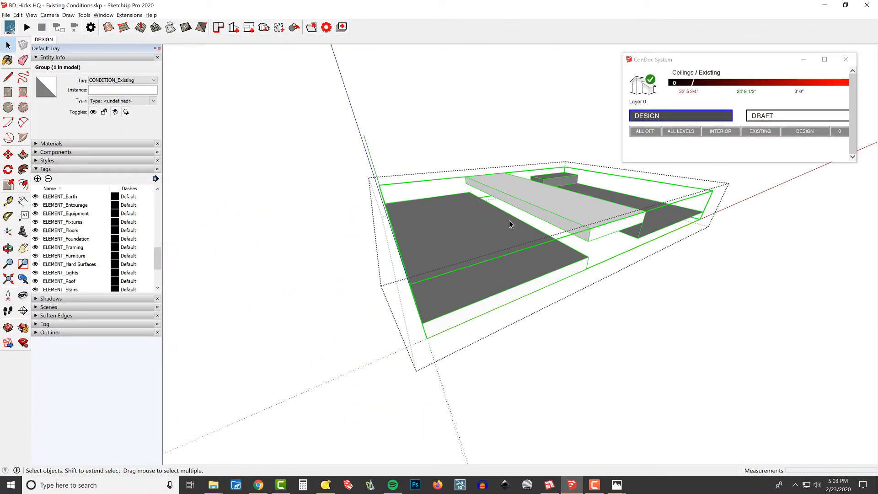
key("Escape")
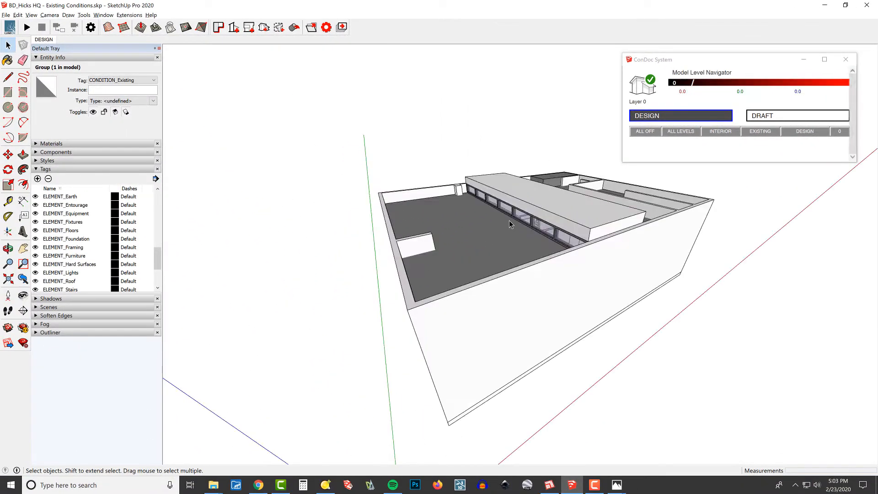
- Check the tags of the ceilings group and of the group nested inside it
left_click(556, 200)
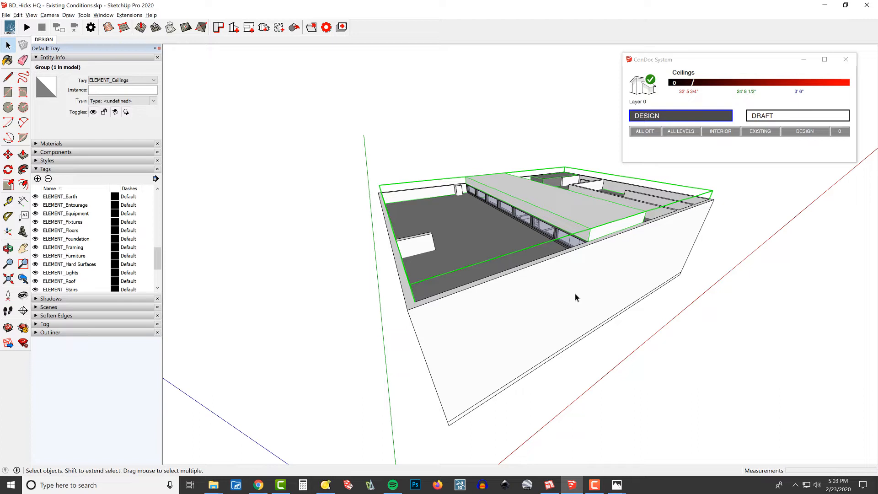
scroll(586, 219, "up", 2)
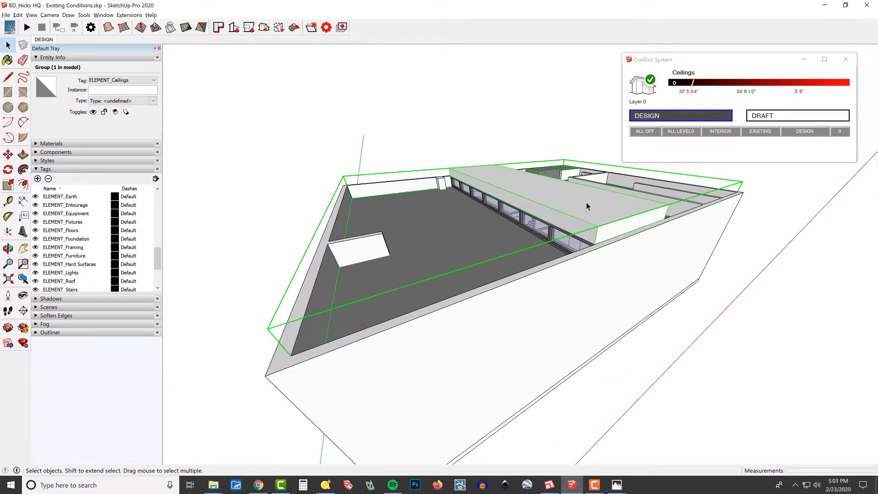
double_click(587, 207)
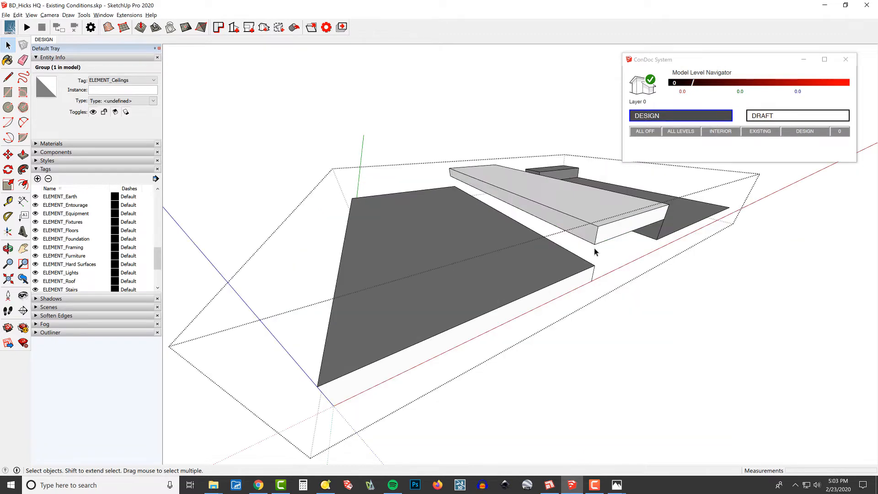
left_click(592, 217)
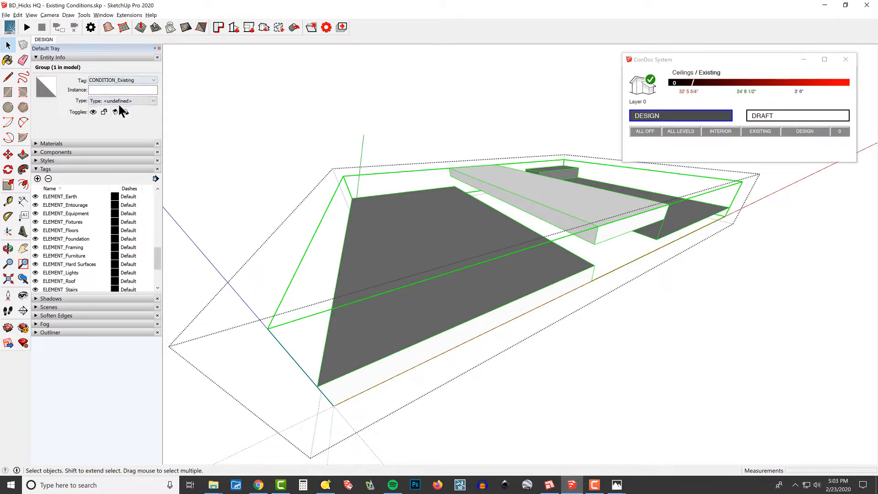
middle_click_drag(568, 217, 542, 216)
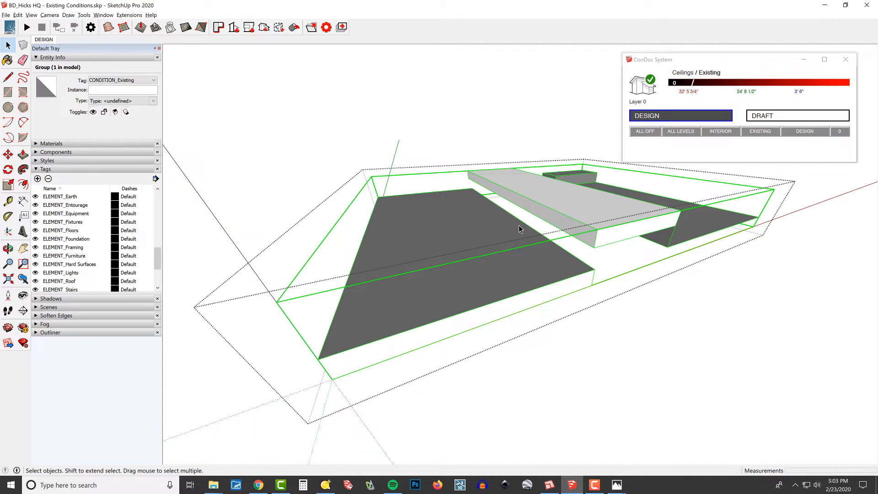
key("Escape")
key("Escape")
- Turn off the visibility of all tags and switch only the ELEMENT_Ceilings tag back on
left_click(647, 132)
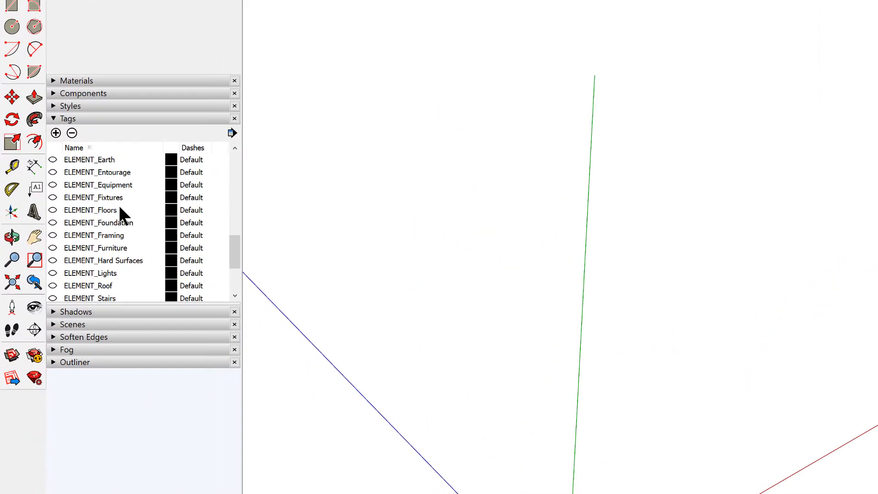
scroll(66, 258, "down", 1)
scroll(99, 256, "down", 2)
scroll(95, 258, "up", 4)
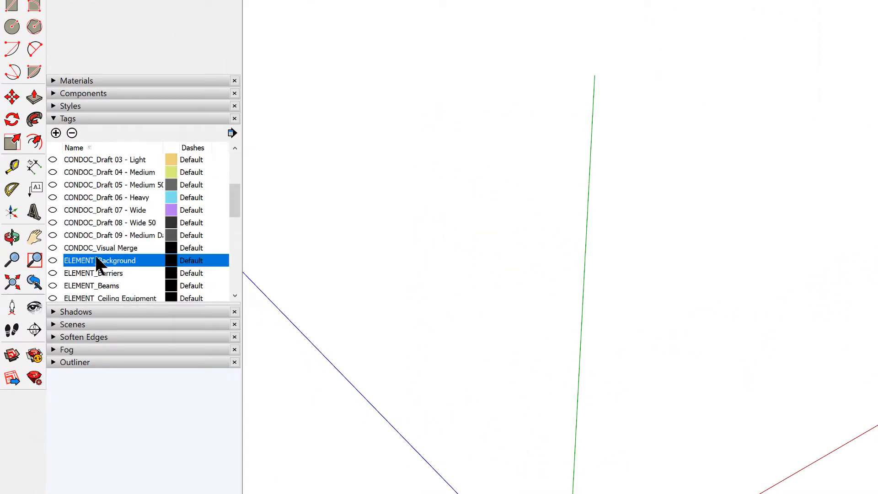
scroll(97, 257, "down", 1)
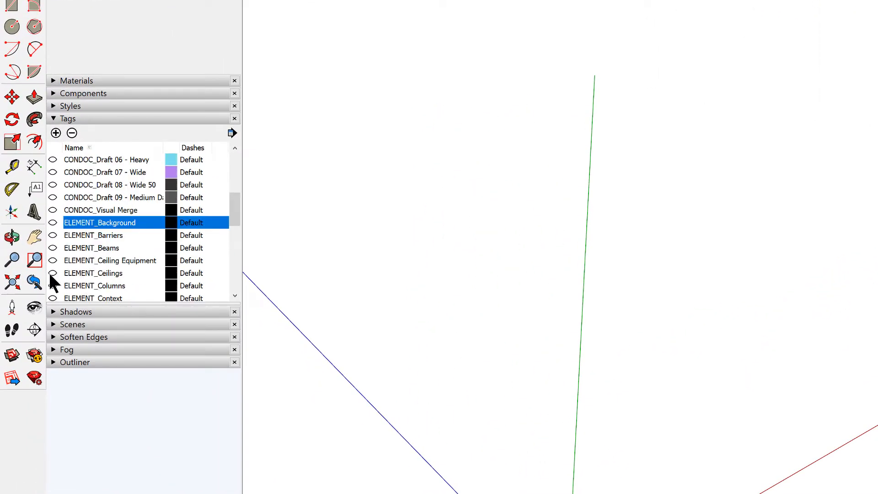
left_click(124, 274)
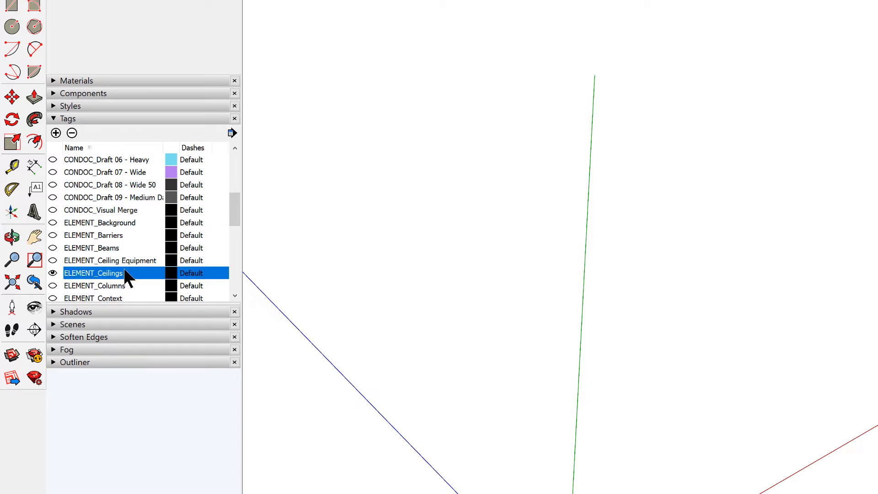
- Make the CONDITION_Existing tag visible alongside ELEMENT_Ceilings so the existing ceilings display
scroll(127, 271, "down", 7)
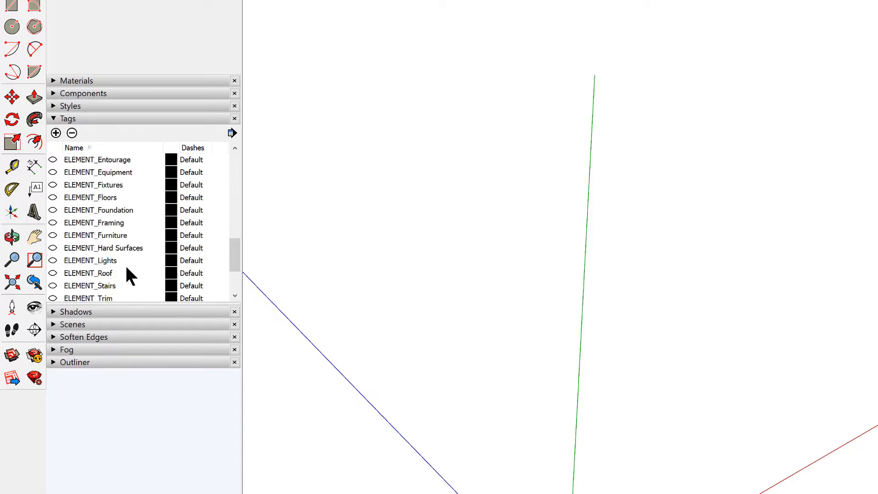
scroll(128, 275, "up", 12)
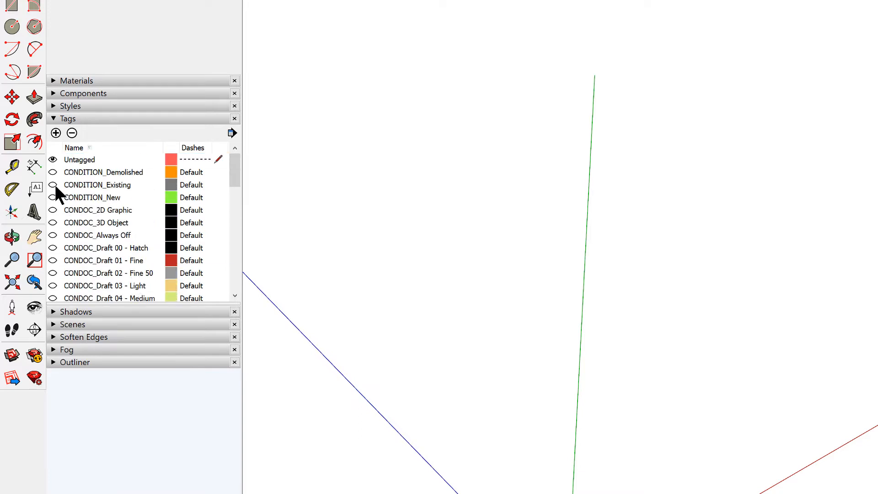
scroll(127, 213, "down", 4)
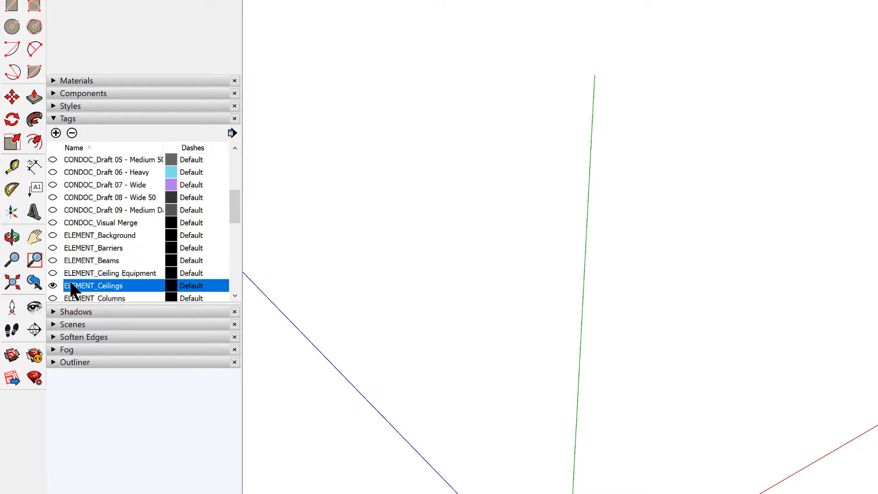
scroll(96, 245, "up", 4)
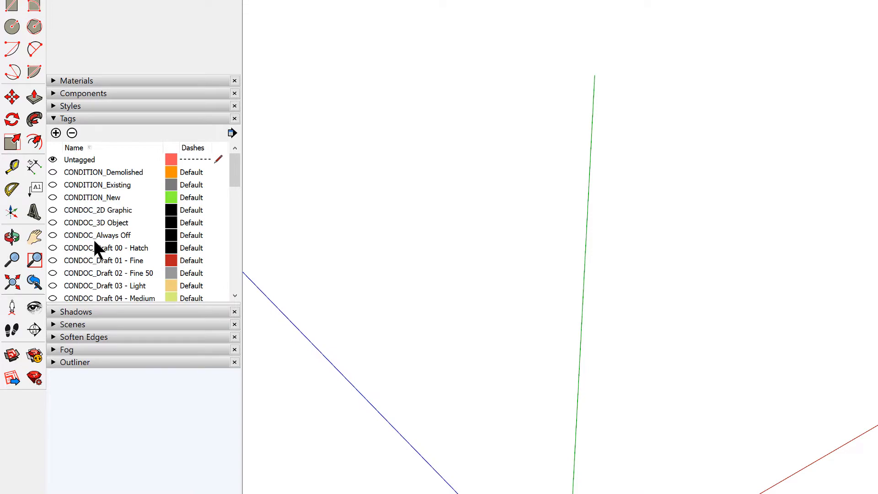
left_click(53, 184)
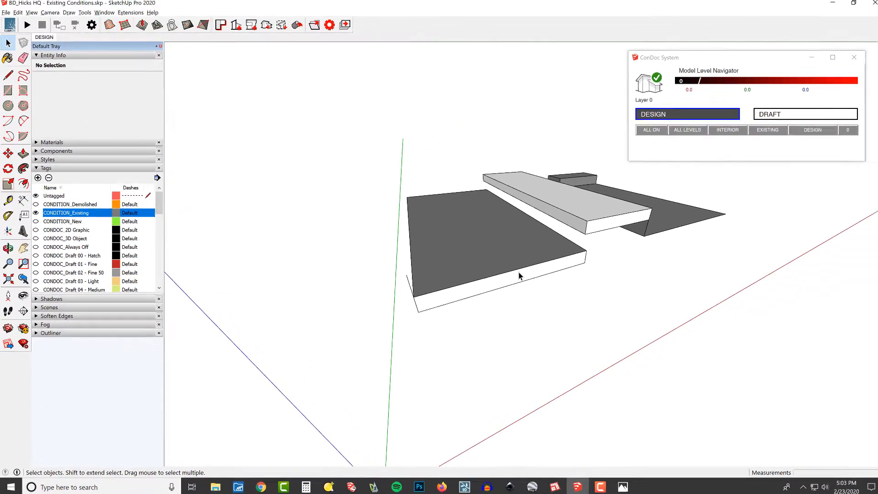
- Open the nested existing ceilings group, erase the stray edge near the large slab's front corner, and close the group
middle_click_drag(666, 237, 690, 238)
double_click(499, 262)
triple_click(499, 262)
key("e")
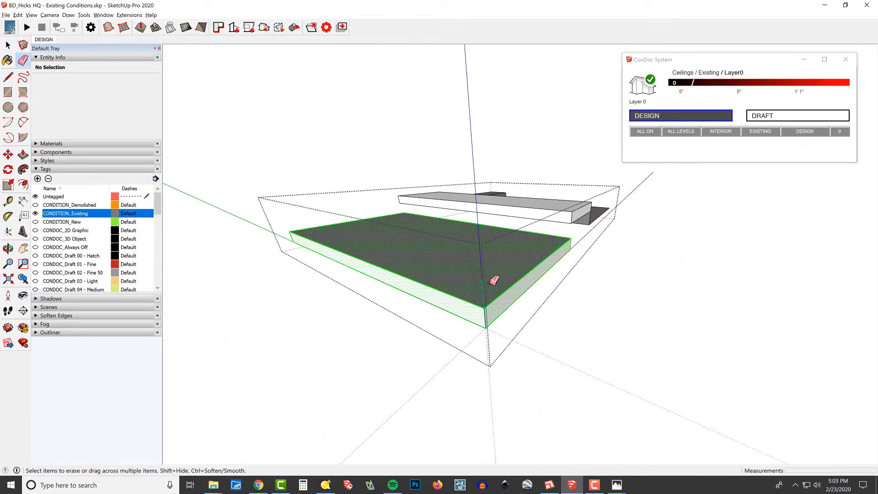
left_click(483, 288)
middle_click_drag(505, 268, 353, 260)
key("space")
key("Escape")
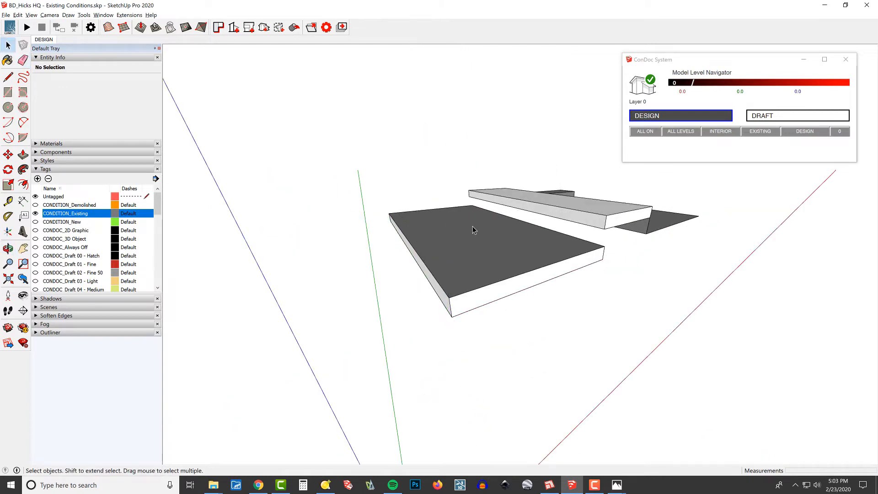
- Inspect the isolated ceilings from below and select the connected geometry inside the nested group
scroll(473, 225, "down", 3)
middle_click_drag(617, 228, 548, 229)
scroll(605, 220, "up", 4)
middle_click_drag(604, 222, 567, 223)
double_click(560, 228)
triple_click(560, 228)
scroll(524, 226, "up", 2)
key("Escape")
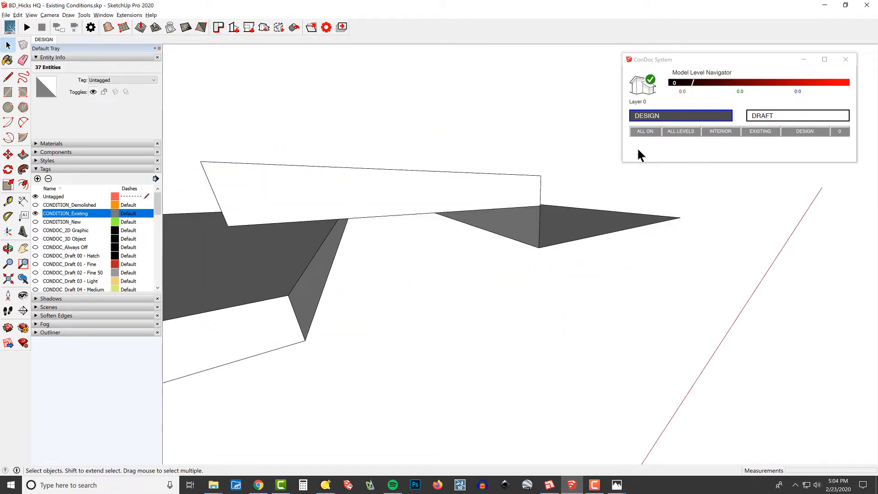
- Turn all tags back on and hide the ceilings group to expose the windows and interior
left_click(647, 134)
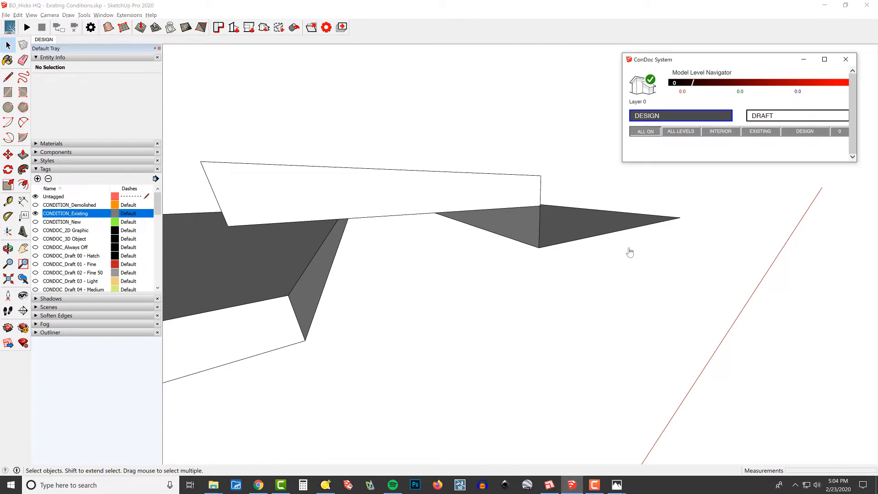
scroll(608, 274, "down", 5)
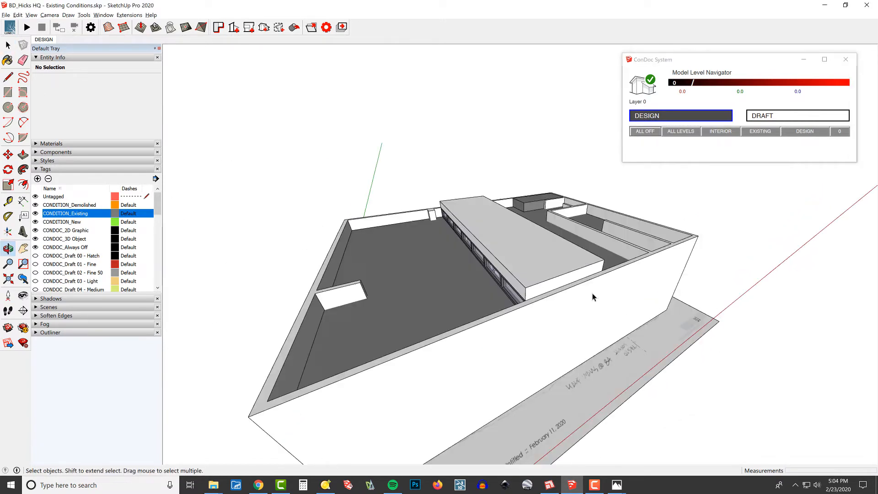
left_click(553, 282)
middle_click_drag(553, 282, 315, 262)
scroll(513, 251, "up", 5)
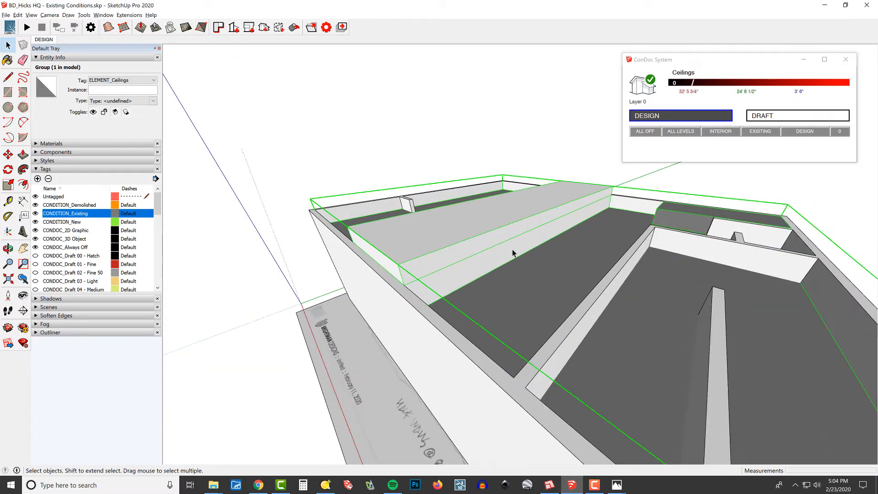
middle_click_drag(530, 241, 737, 136)
scroll(609, 238, "down", 2)
middle_click_drag(610, 237, 457, 256)
middle_click_drag(457, 256, 682, 290, "shift")
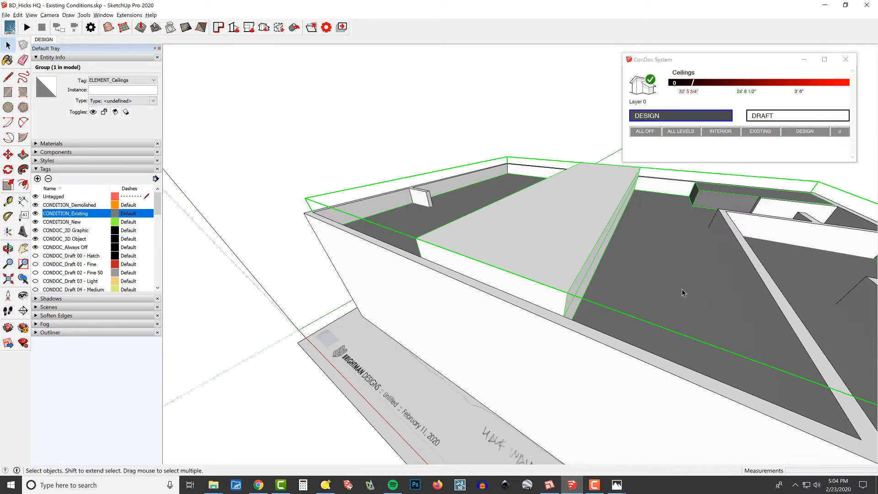
key("h")
middle_click_drag(567, 294, 544, 278)
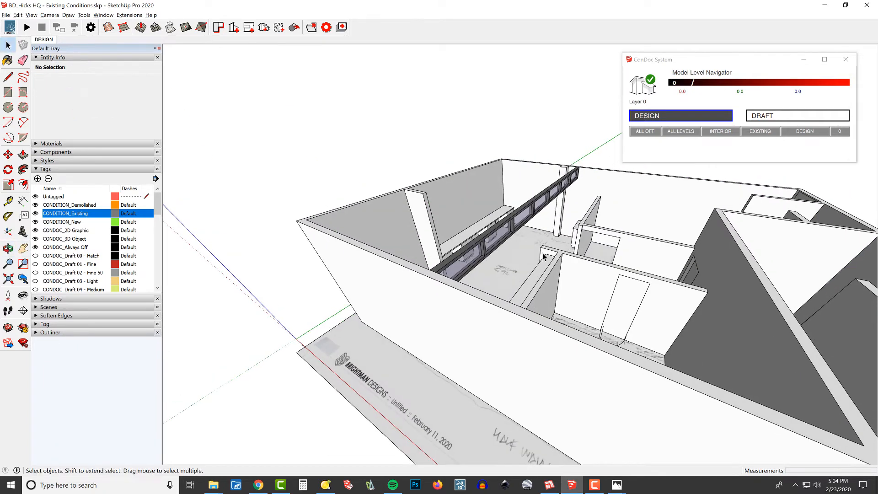
- Group all loose geometry inside the windows group and assign the CONDITION_Existing tag to the nested group
left_click(543, 201)
double_click(545, 198)
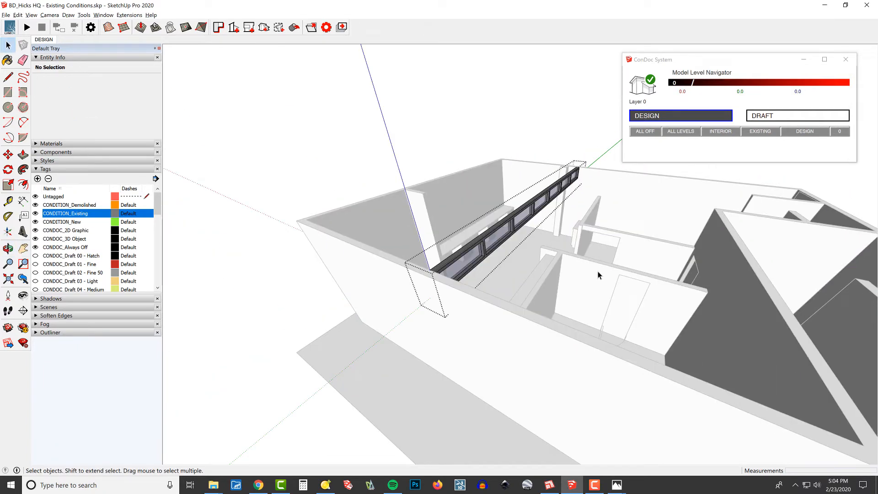
key("ctrl+a")
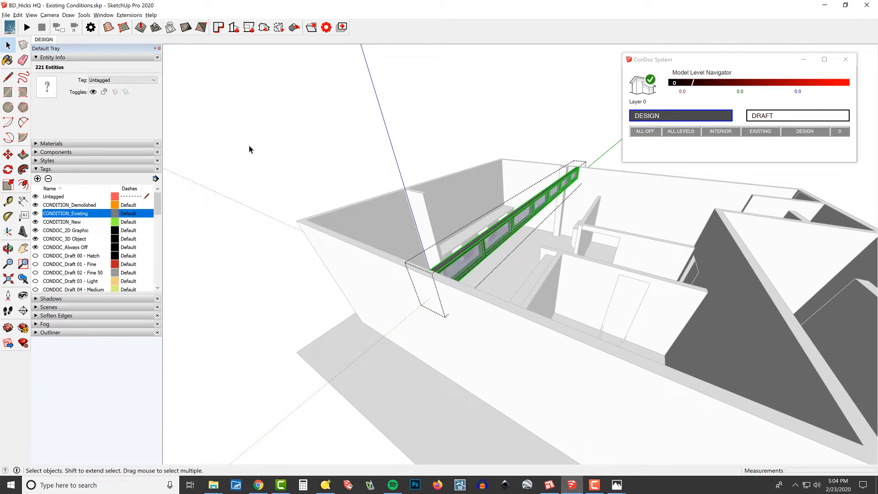
left_click(125, 78)
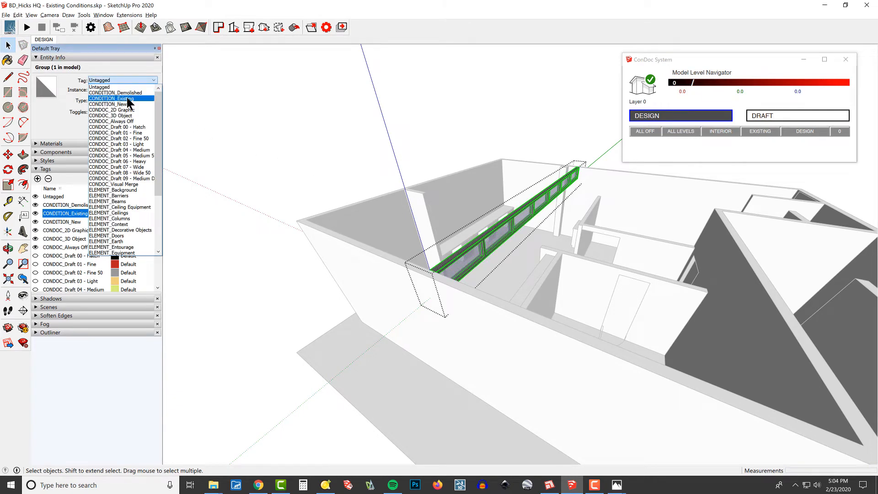
left_click(128, 99)
middle_click_drag(513, 303, 502, 229)
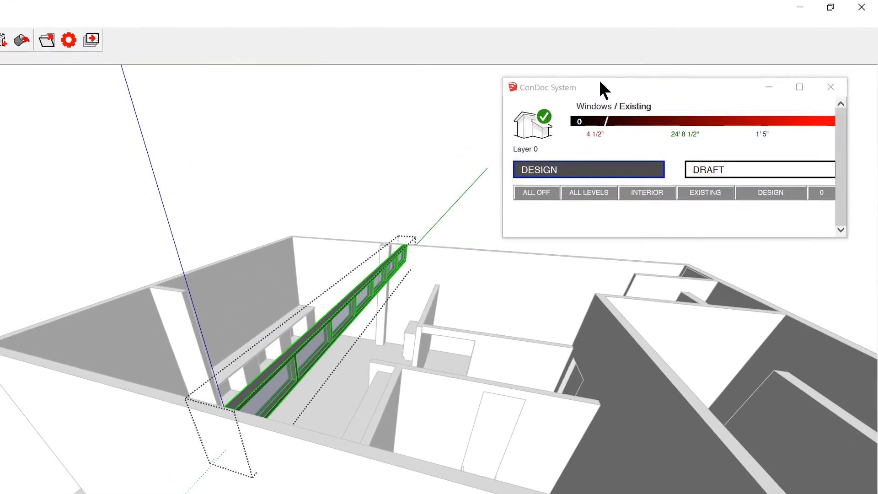
middle_click_drag(348, 346, 385, 344)
key("Escape")
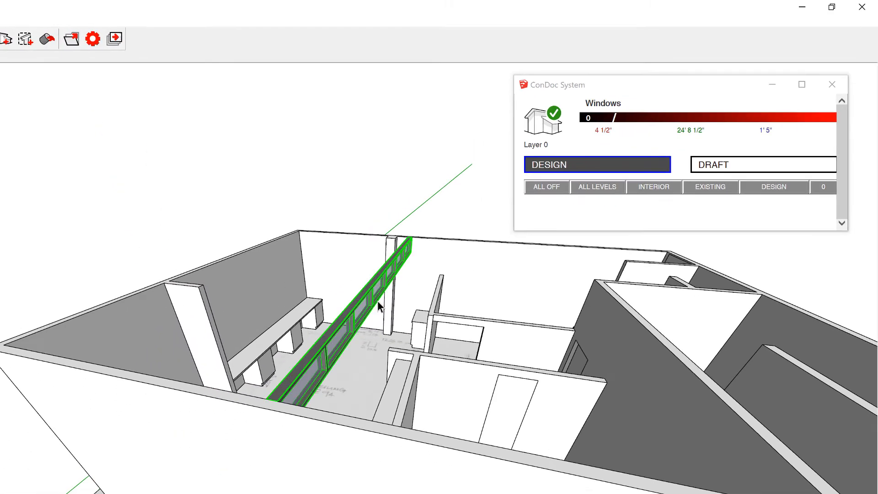
- Clear the windows group and the background plan sheet from view
key("Escape")
key("Escape")
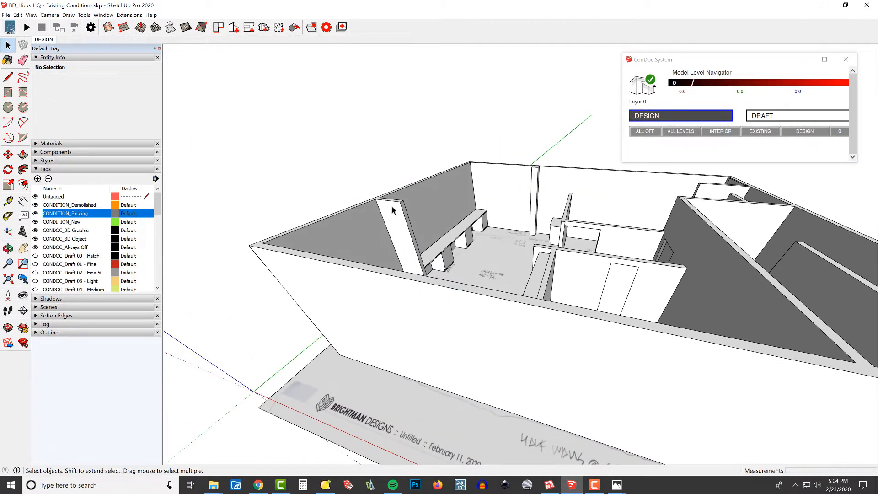
middle_click_drag(392, 210, 598, 264)
left_click(646, 333)
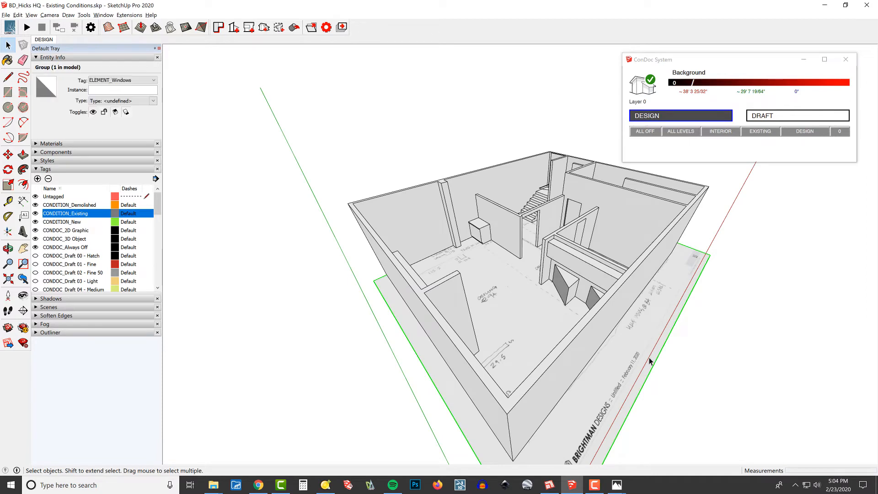
key("Delete")
middle_click_drag(607, 359, 636, 343)
- Group the slab geometry inside the floors group and assign the CONDITION_Existing tag to the nested group
left_click(547, 363)
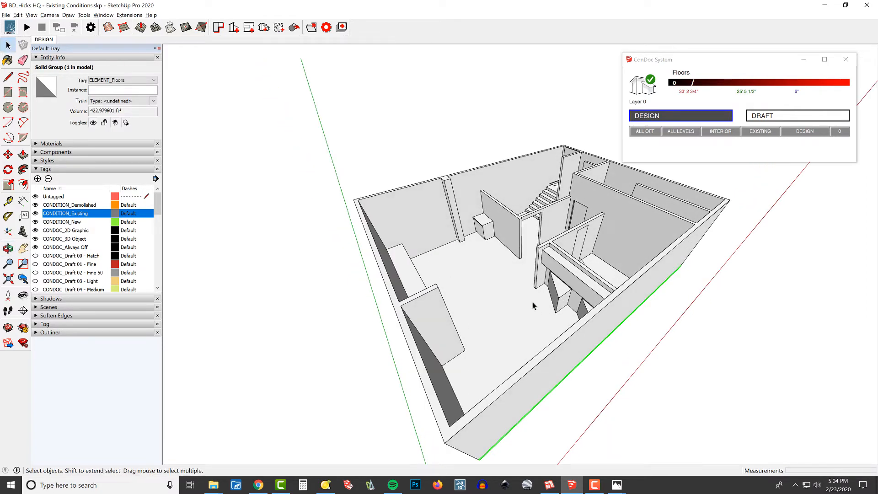
double_click(509, 279)
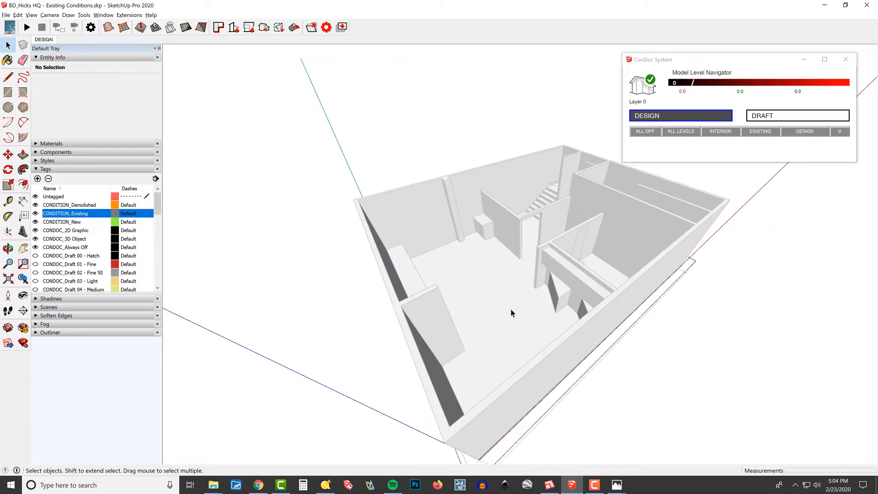
triple_click(514, 299)
middle_click_drag(514, 299, 550, 258)
key("Escape")
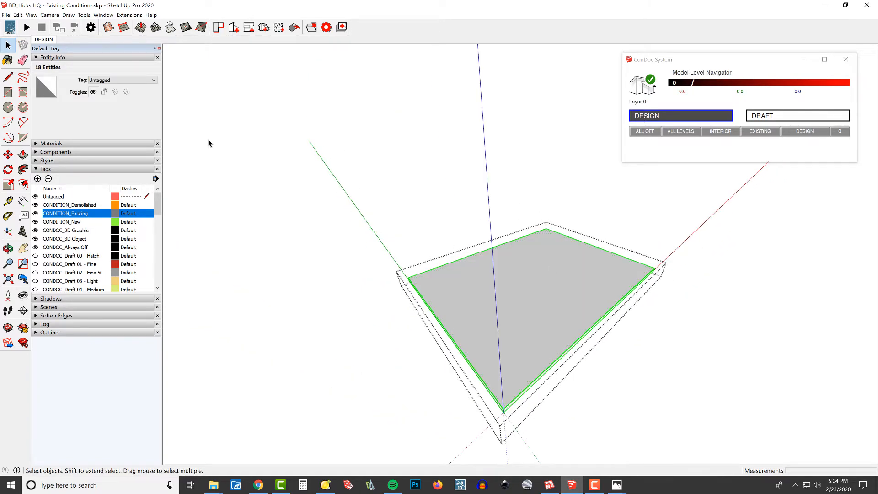
left_click(130, 81)
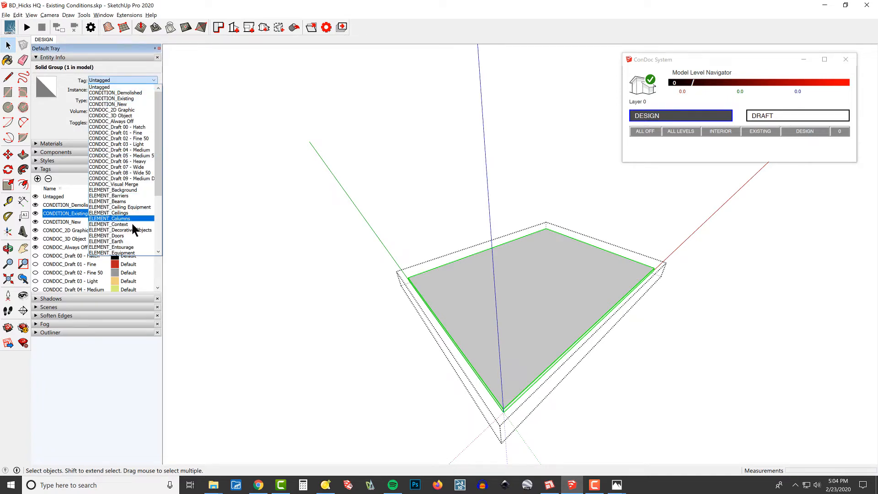
left_click(135, 99)
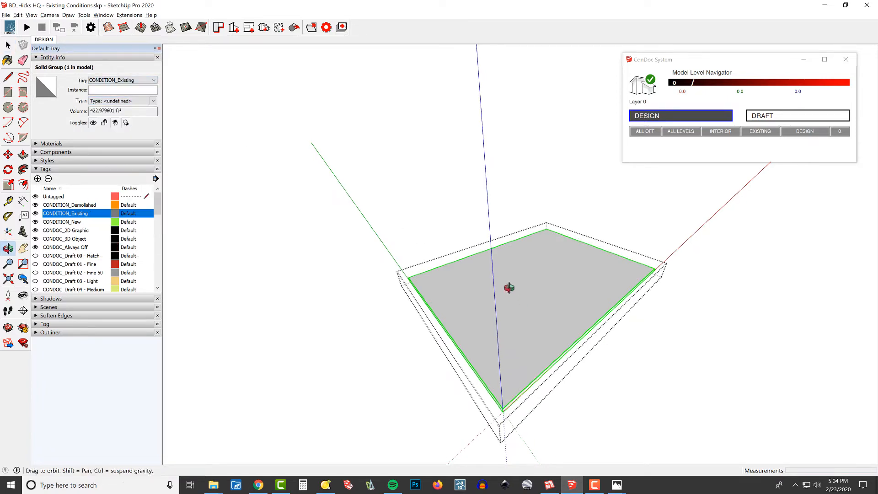
- Leave the floors group and hide it
middle_click_drag(510, 288, 573, 373)
key("Escape")
left_click(498, 274)
key("h")
- Group all geometry inside the fixtures group and assign the CONDITION_Existing tag to the nested group
scroll(514, 244, "up", 5)
left_click(492, 237)
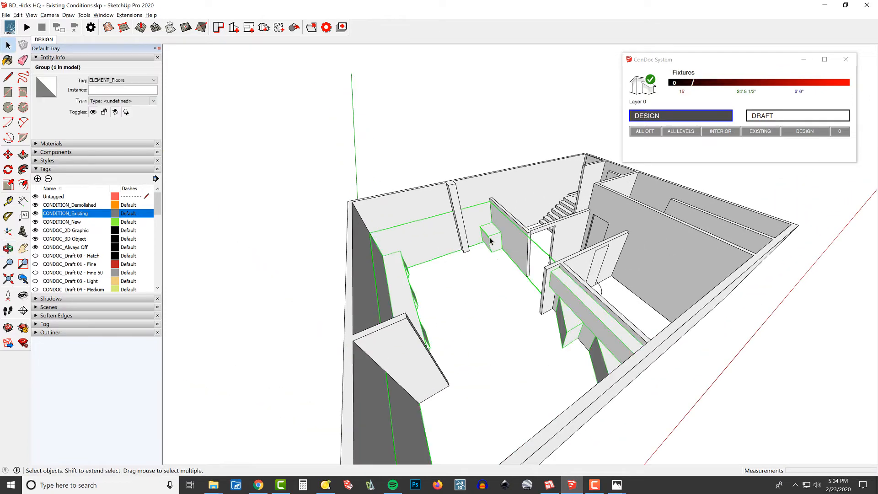
double_click(492, 236)
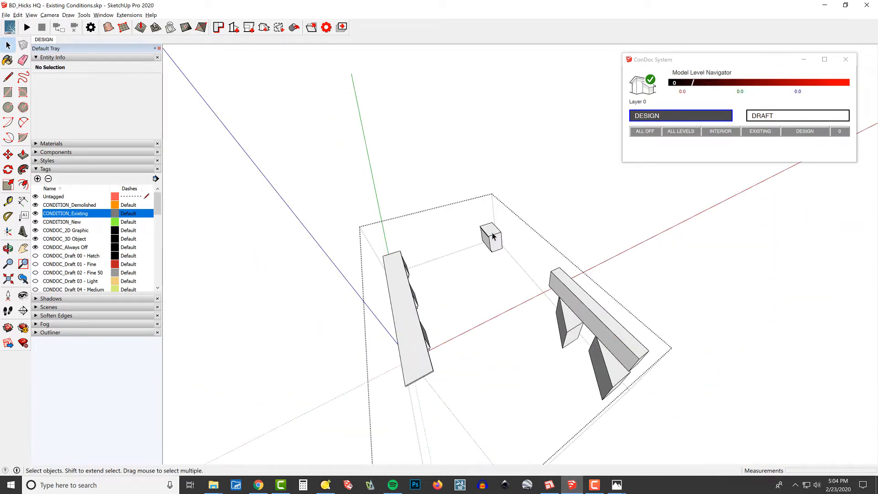
key("ctrl+a")
key("ctrl+g")
left_click(121, 82)
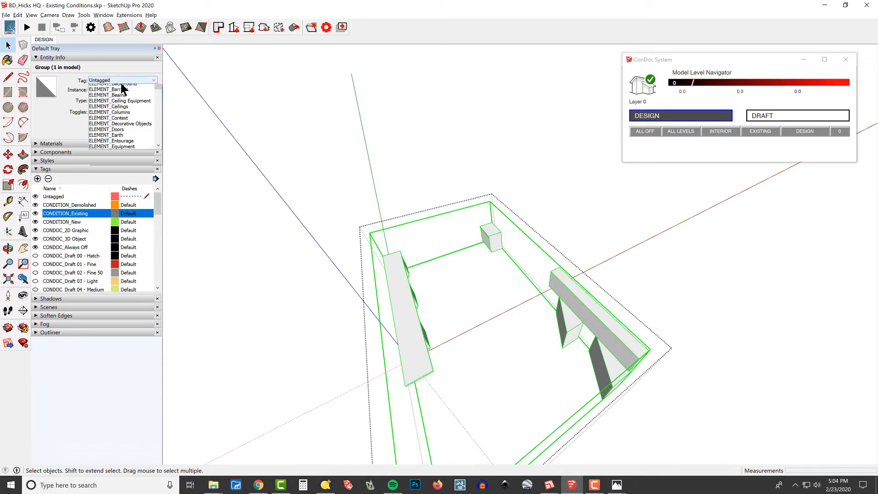
left_click(120, 98)
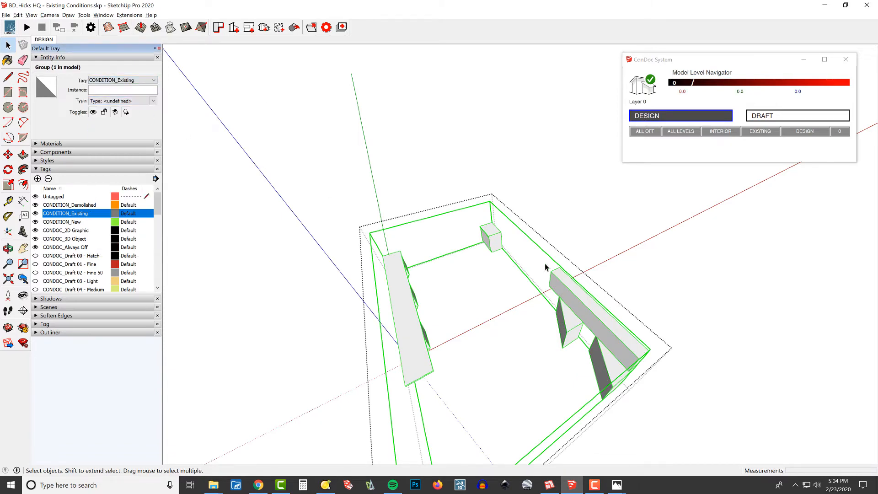
- Hide the fixtures group and select the stairs group
key("h")
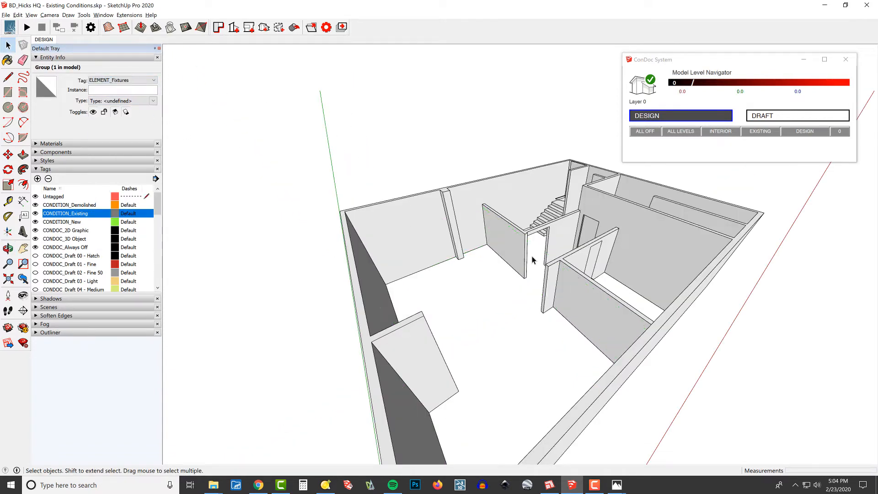
middle_click_drag(532, 257, 627, 274)
scroll(510, 188, "up", 3)
scroll(510, 188, "up", 1)
left_click(544, 200)
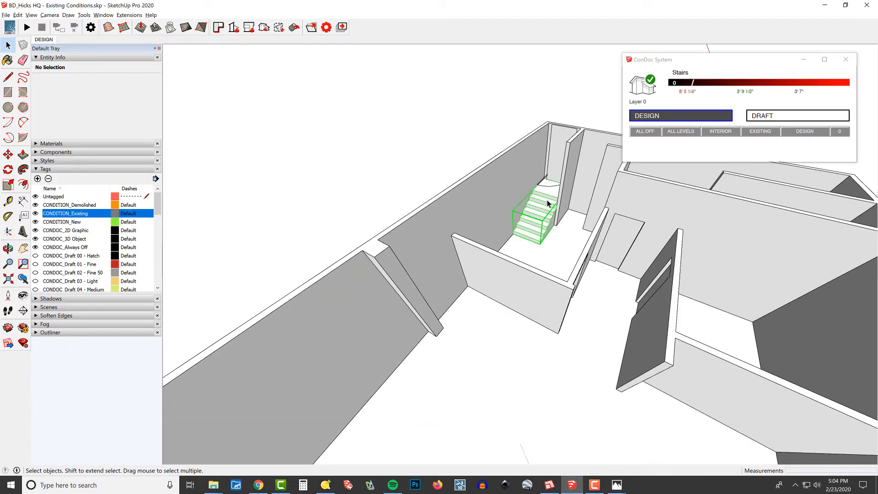
double_click(547, 200)
key("Escape")
left_click(547, 203)
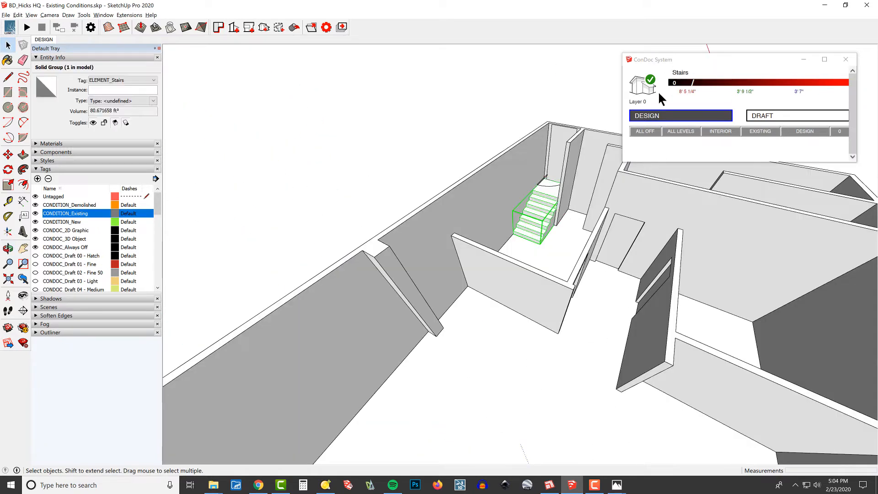
- Group all stair geometry inside the stairs group and assign the CONDITION_Existing tag to the nested group
double_click(540, 205)
key("ctrl+a")
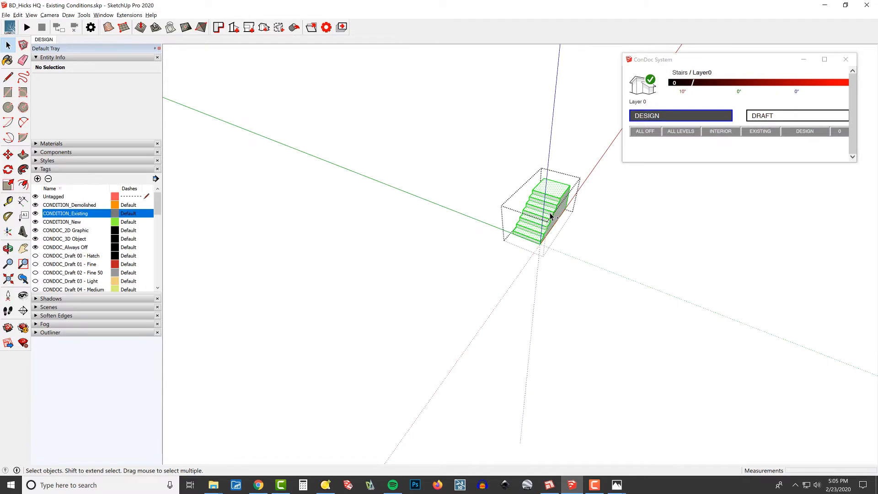
left_click(133, 80)
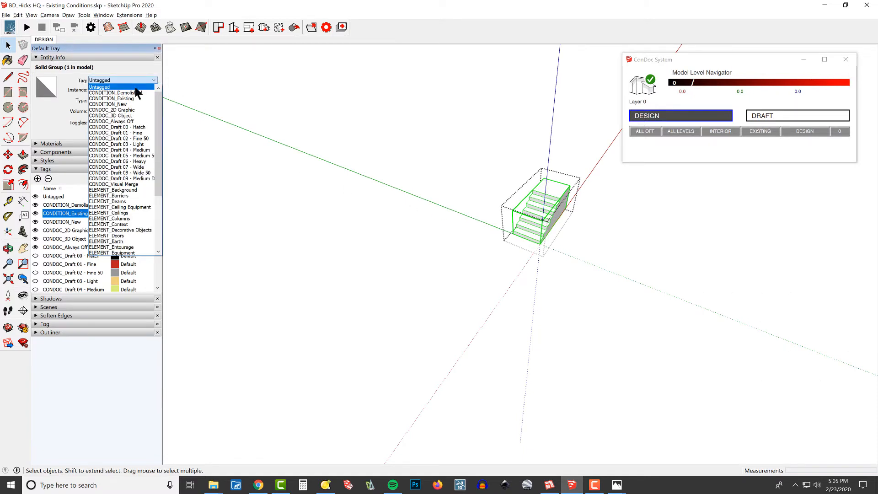
left_click(136, 99)
- Leave the stairs group and hide it
mouse_move(564, 222)
middle_mouse_down()
mouse_move(572, 229)
mouse_move(568, 209)
middle_mouse_up()
key("Escape")
key("h")
- Open the doors group for editing
left_click(548, 157)
middle_click_drag(549, 160, 600, 207)
scroll(601, 208, "up", 3)
double_click(548, 191)
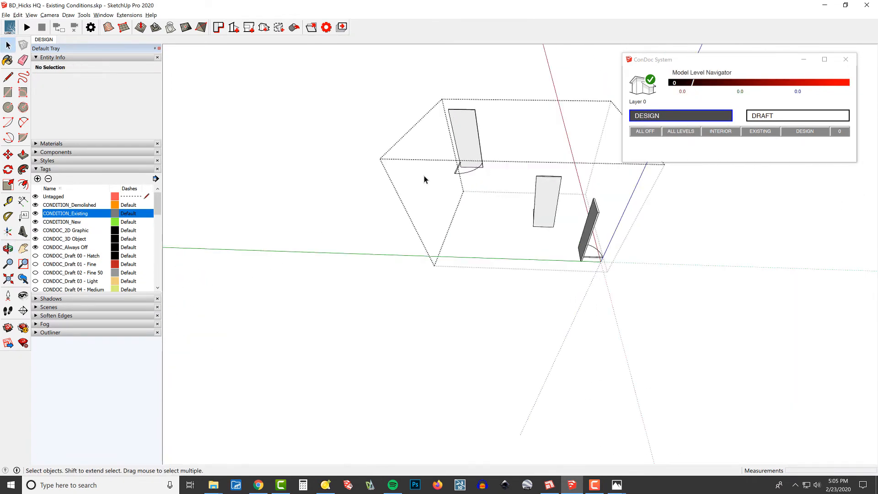
- Try grouping the three door components inside the doors group, and undo the grouping
key("ctrl+a")
key("ctrl+g")
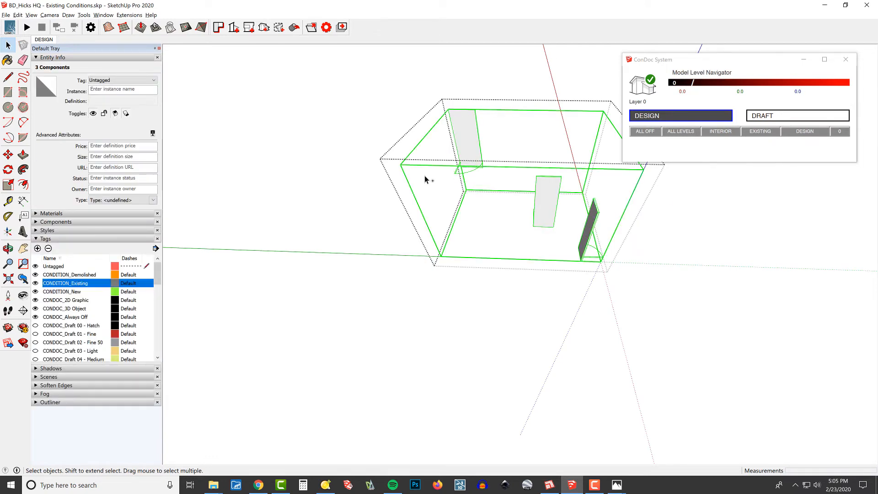
middle_click_drag(551, 188, 598, 192)
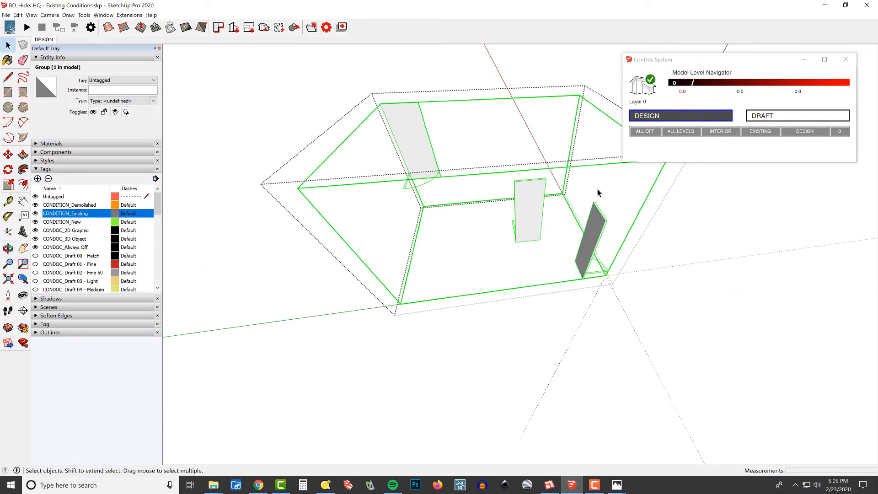
key("ctrl+z")
middle_click_drag(568, 232, 589, 228)
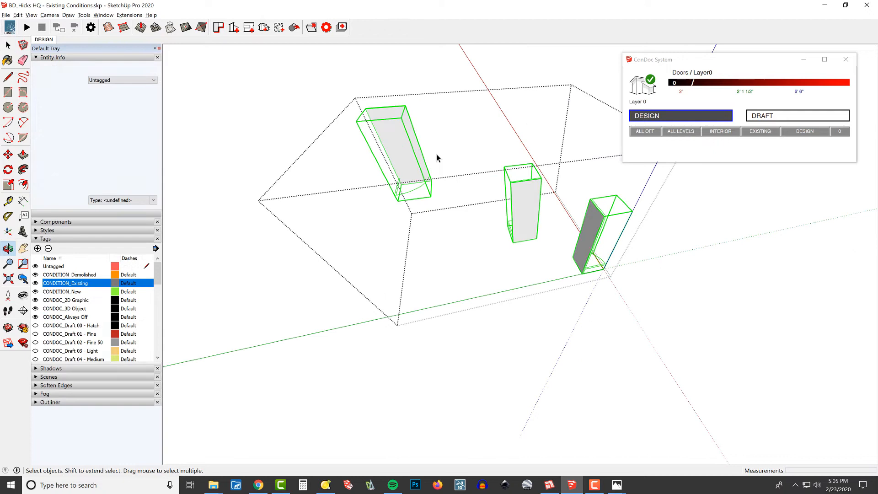
- Inspect the three door components one by one in the entity information
left_click(401, 145)
left_click(524, 206)
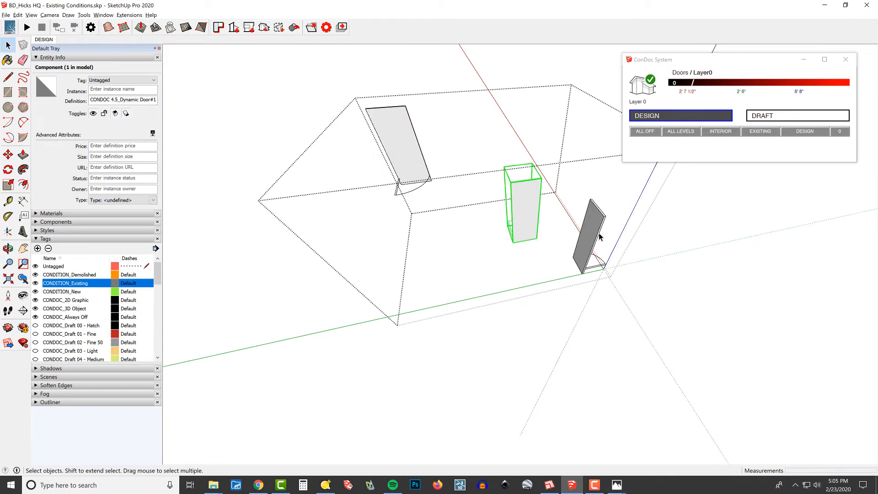
left_click(596, 233)
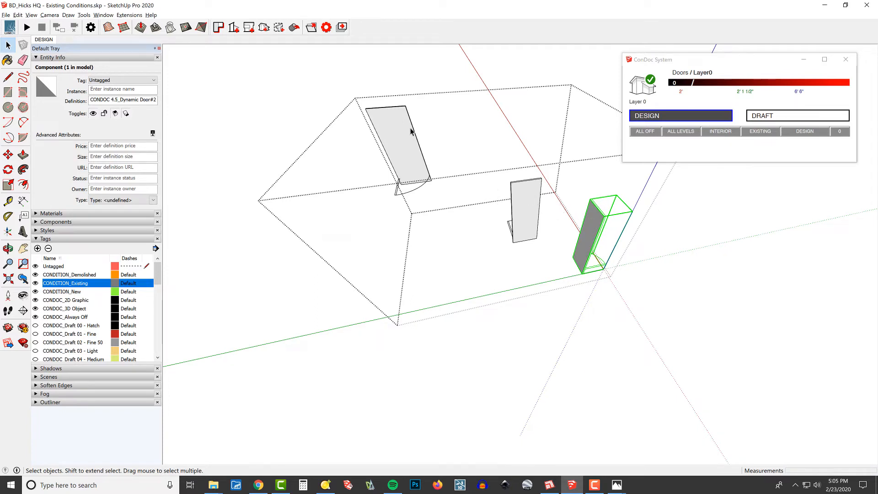
left_click(406, 145)
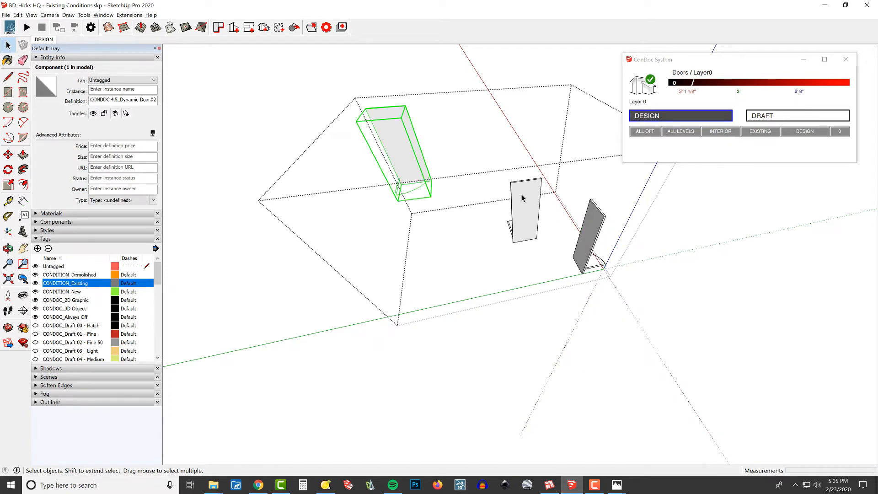
left_click(523, 199)
left_click(599, 238)
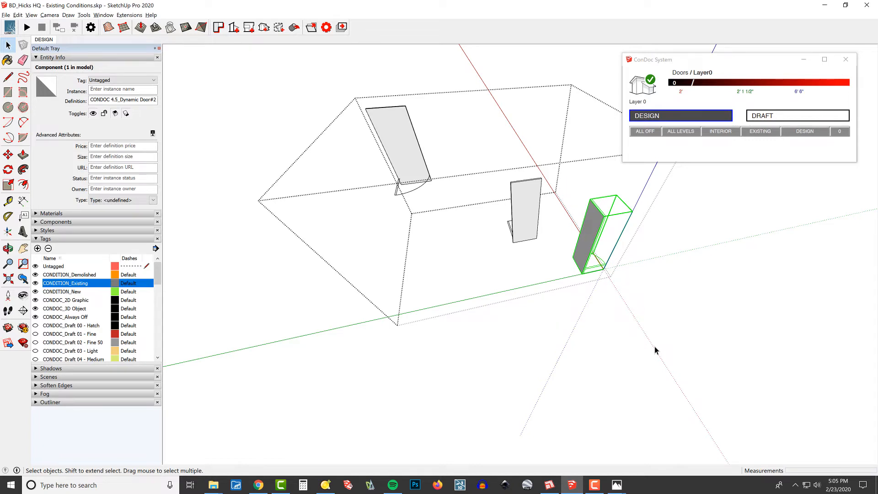
left_click(388, 150)
- Group the three door components inside the doors group and assign the CONDITION_Existing tag to the nested group
left_click_drag(598, 274, 486, 170)
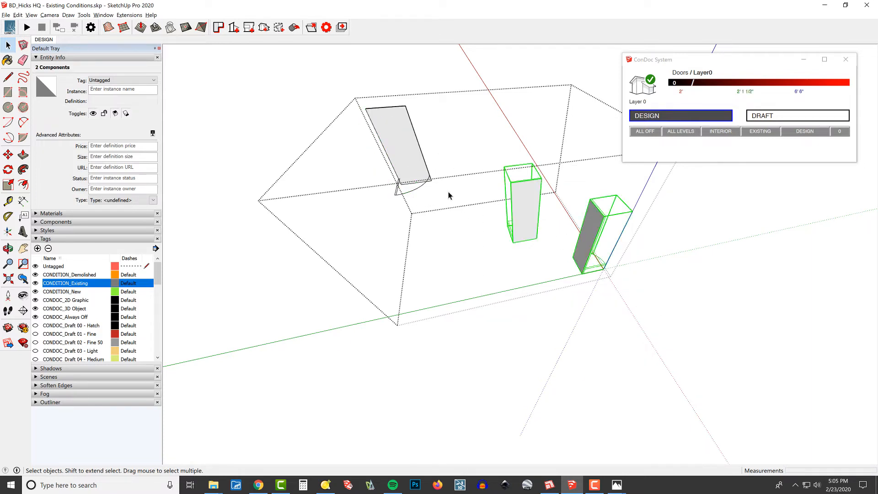
left_click_drag(713, 329, 298, 86)
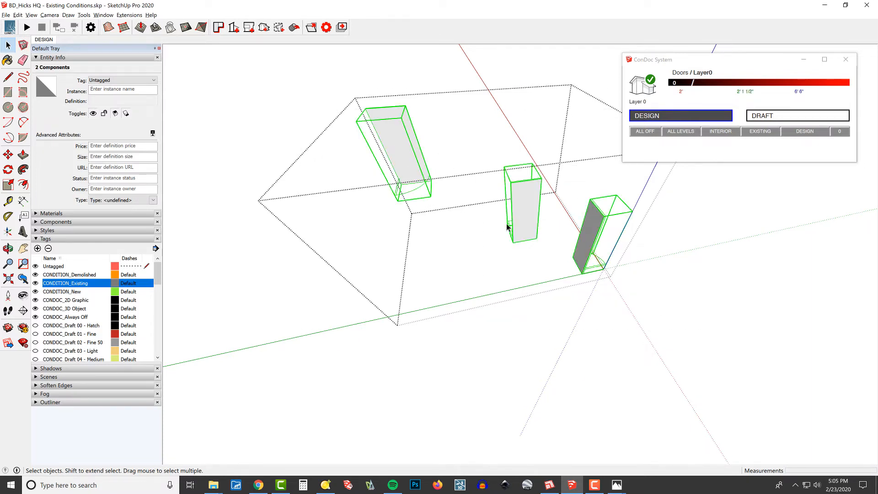
key("shift+f")
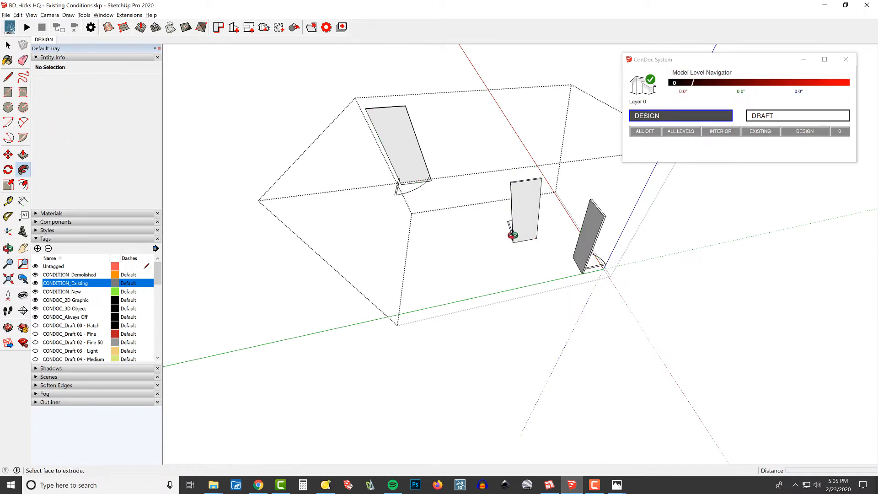
middle_click_drag(513, 236, 502, 237)
key("space")
left_click(461, 250)
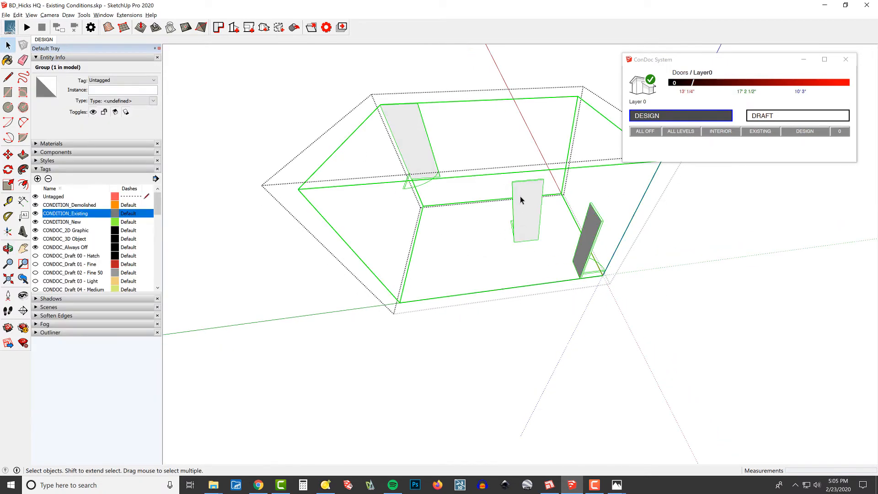
left_click(123, 80)
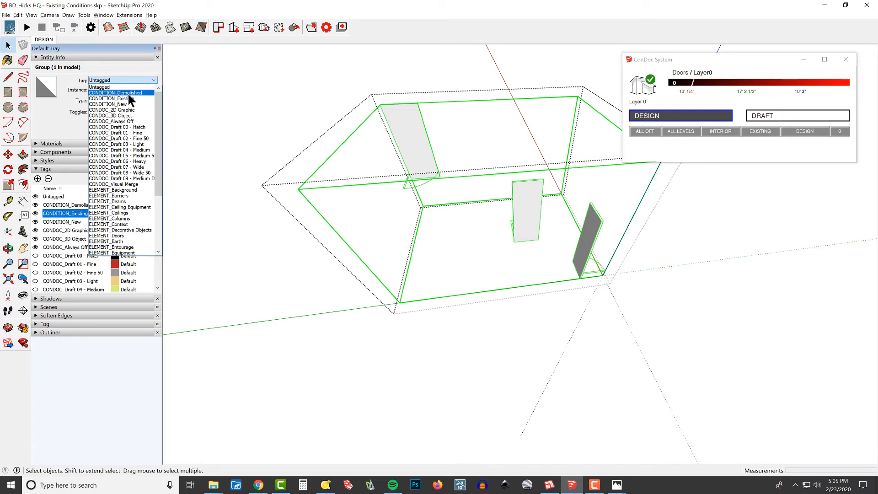
left_click(120, 98)
- Leave the doors group and hide it
middle_click_drag(533, 235, 558, 234)
key("Escape")
left_click(523, 210)
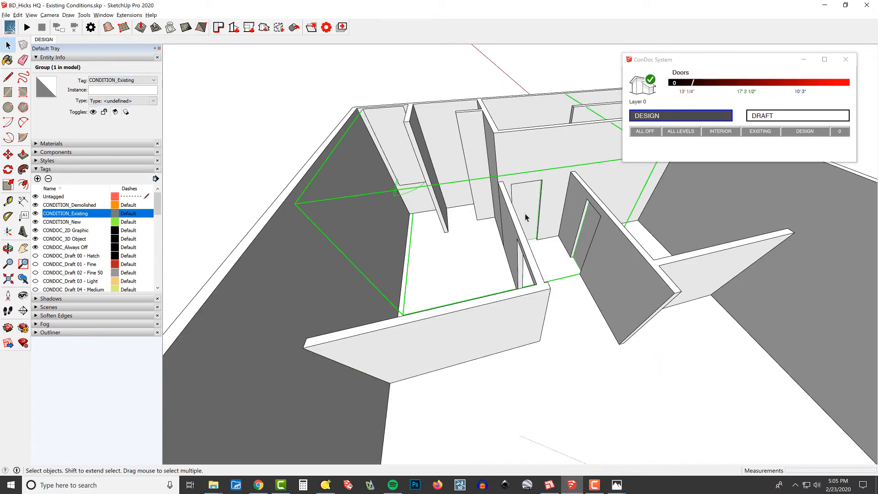
key("Escape")
- Examine the exterior and interior walls of the building from several angles
scroll(467, 158, "down", 3)
middle_click_drag(467, 158, 540, 239)
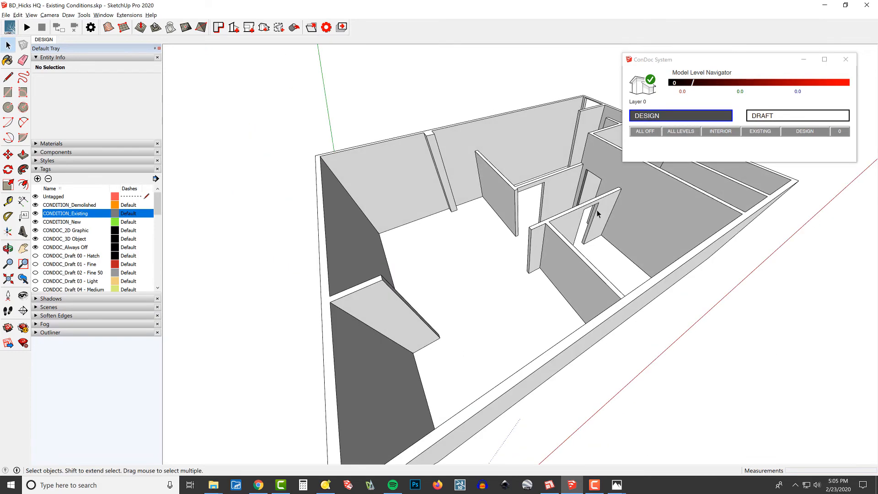
middle_click_drag(597, 214, 626, 203)
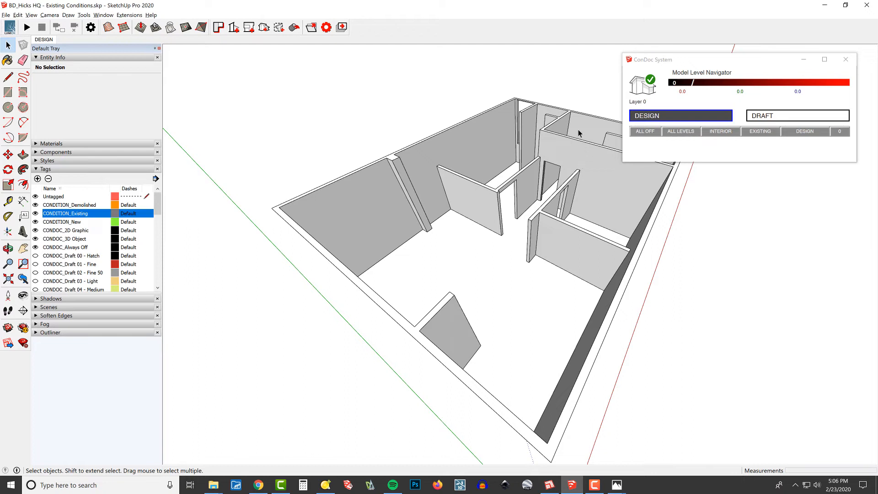
middle_click_drag(542, 198, 543, 170)
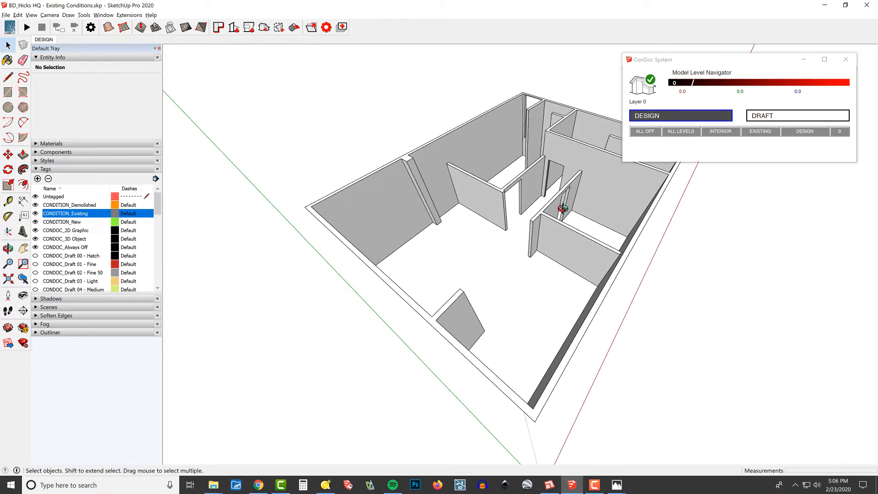
scroll(558, 204, "up", 5)
middle_click_drag(506, 246, 561, 191)
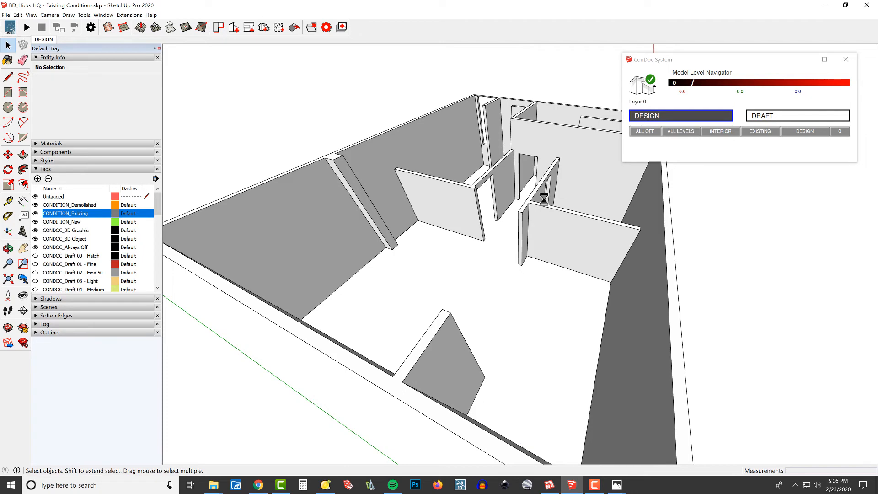
scroll(477, 195, "up", 3)
middle_click_drag(518, 210, 718, 233)
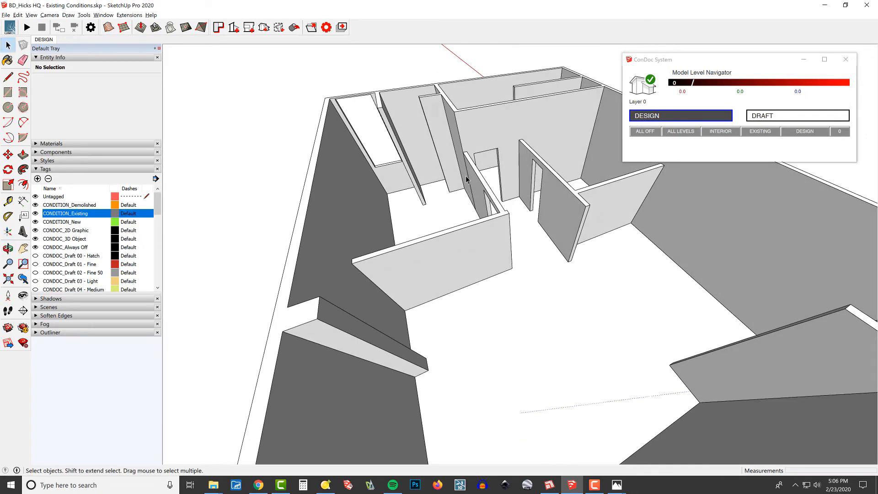
middle_click_drag(484, 230, 488, 263)
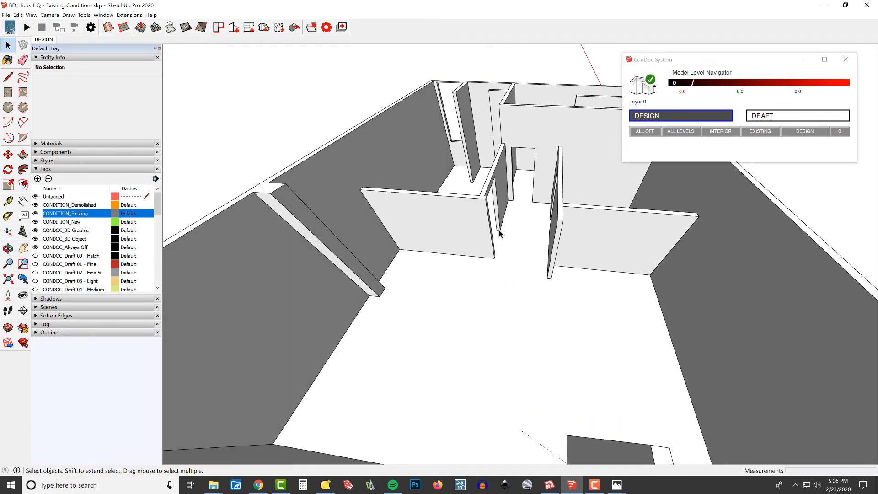
double_click(462, 231)
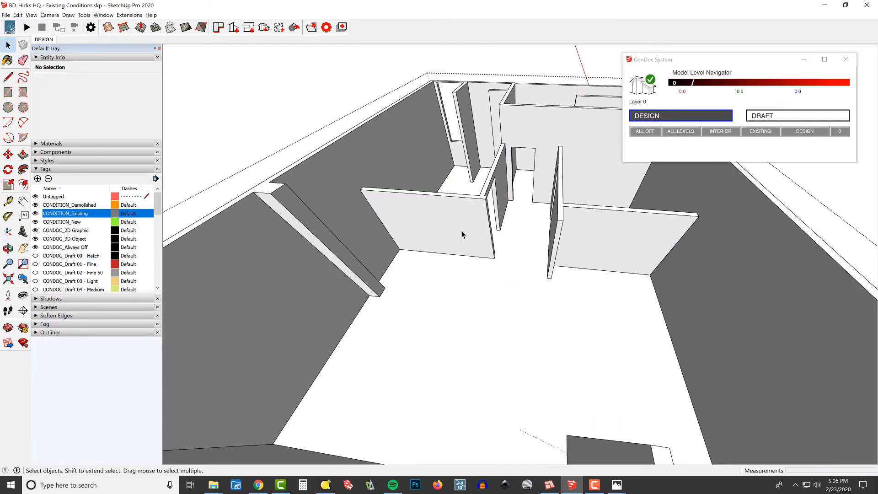
scroll(480, 175, "down", 5)
middle_click_drag(505, 209, 488, 173)
key("Escape")
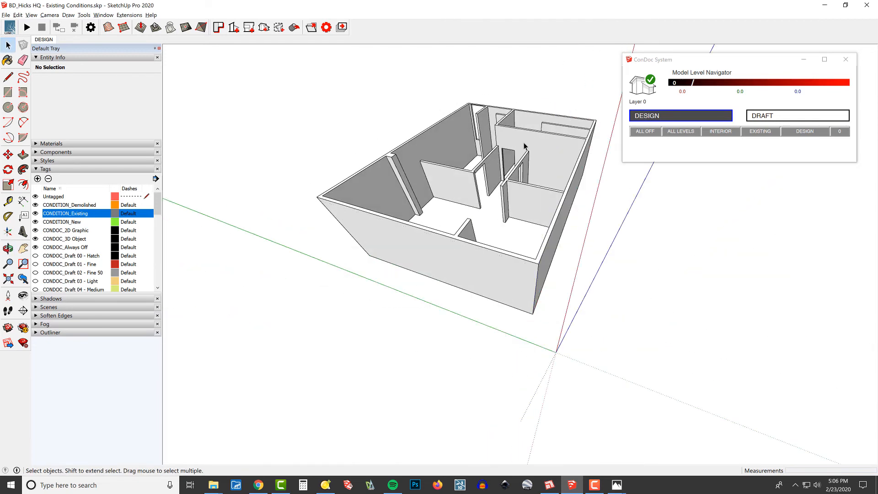
- Open the walls group and assign the CONDITION_Existing tag to both nested wall groups
left_click(532, 148)
double_click(534, 148)
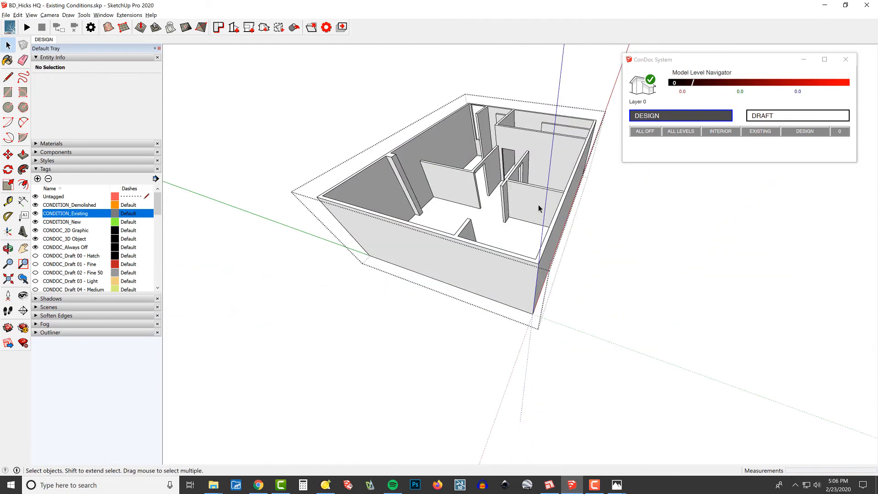
left_click(539, 208)
left_click(124, 82)
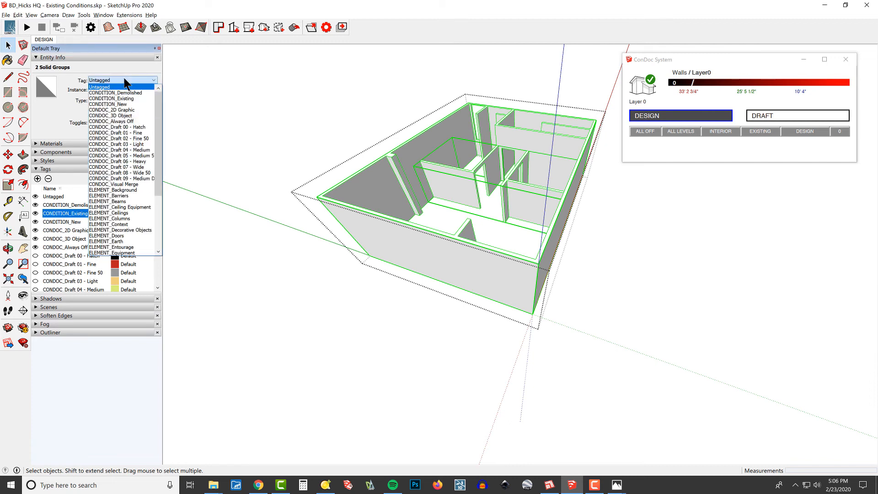
left_click(530, 179)
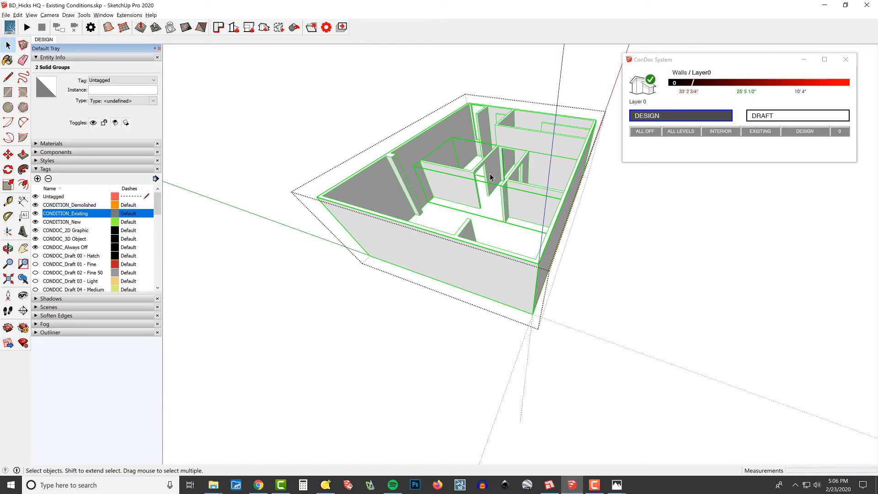
scroll(490, 174, "up", 3)
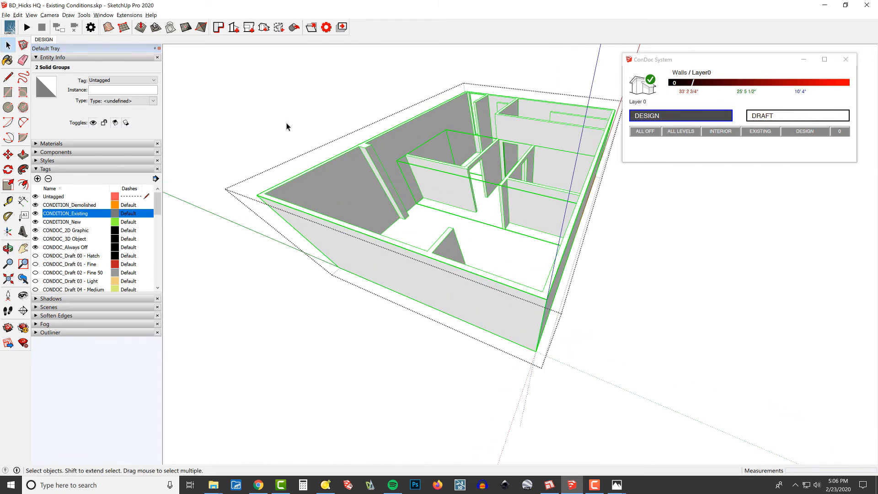
left_click(122, 80)
left_click(110, 98)
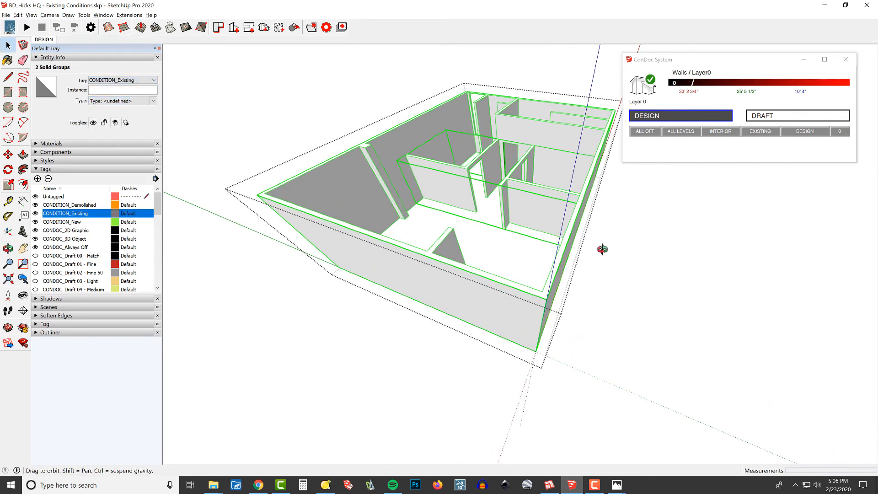
- Leave the walls group and clear it from view
middle_click_drag(602, 249, 602, 240)
left_click(601, 240)
scroll(540, 191, "down", 2)
middle_click_drag(578, 199, 585, 199)
left_click(568, 197)
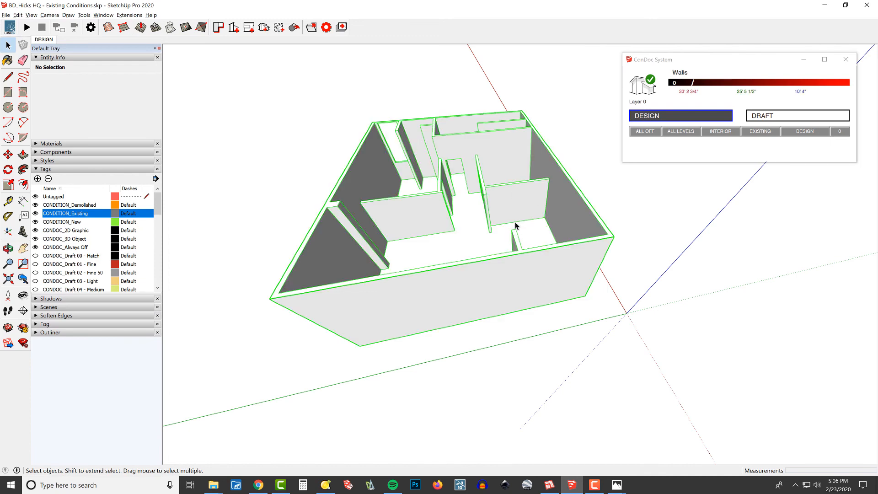
key("Delete")
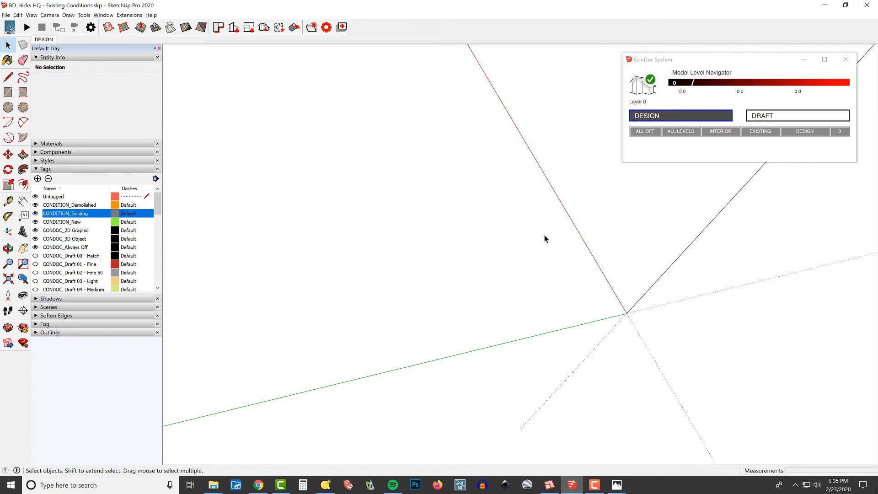
- Bring the building geometry back into view and look at it from a lower angle
key("ctrl+z")
mouse_move(721, 288)
middle_mouse_down()
mouse_move(521, 255)
mouse_move(521, 233)
mouse_move(574, 214)
mouse_move(651, 228)
middle_mouse_up()
middle_click_drag(651, 229, 613, 232, "shift")
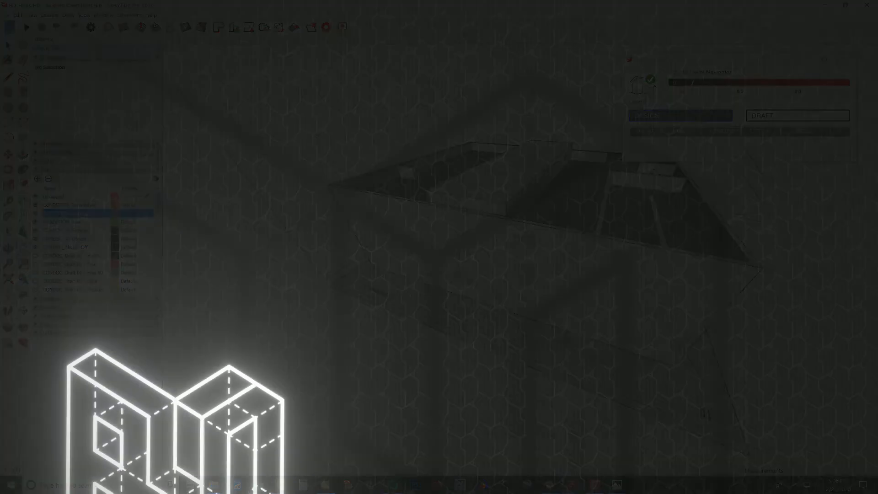